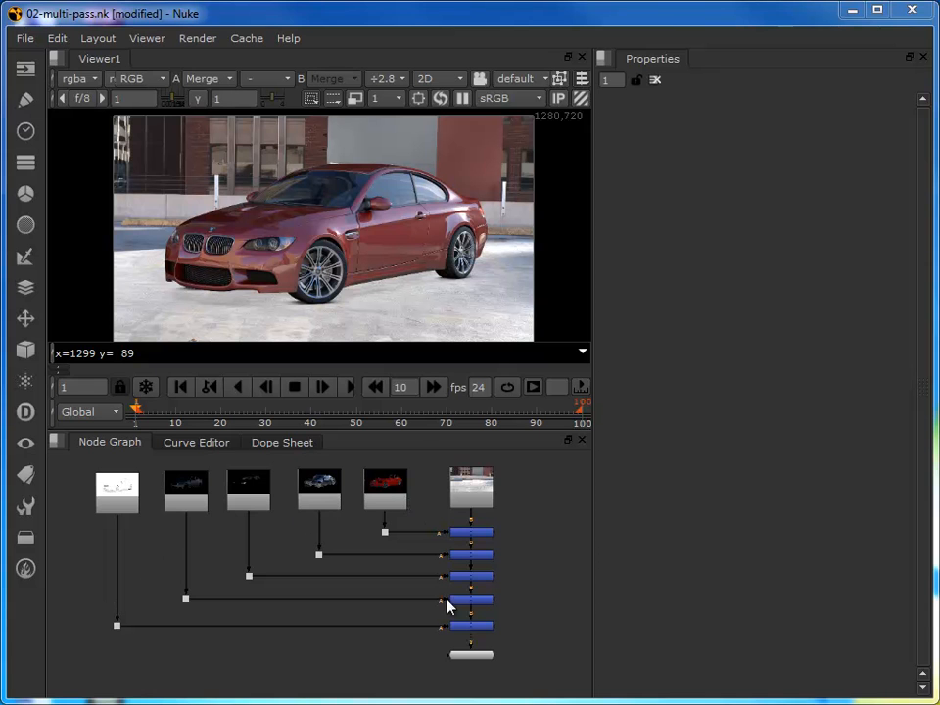
- Move the merge nodes, their connector dots and the viewer node down together to leave space beneath the Read nodes
left_click_drag(542, 678, 52, 529)
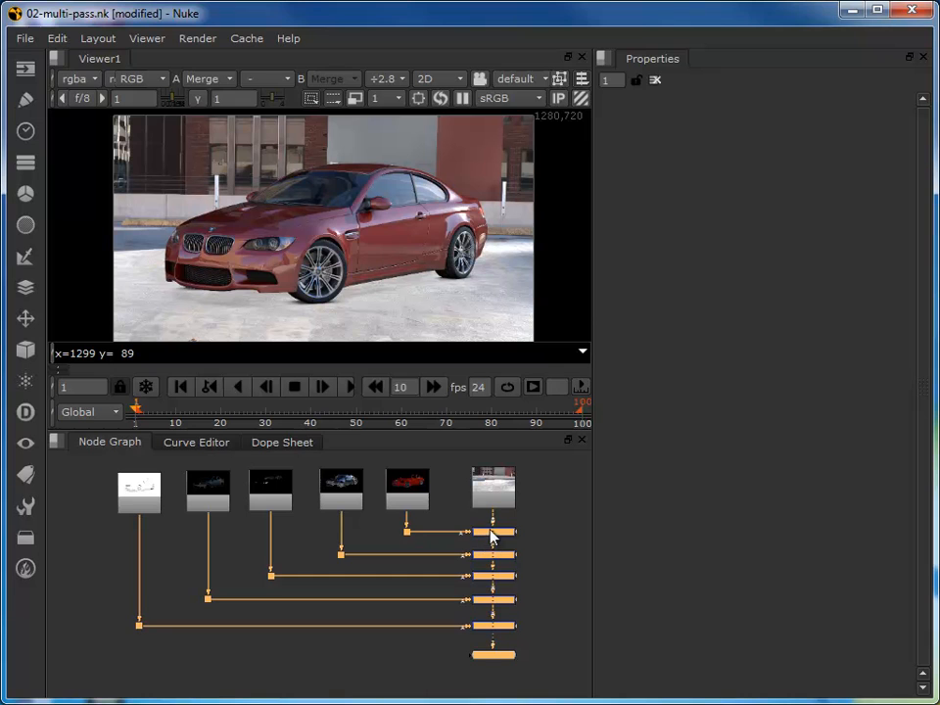
left_click_drag(487, 540, 489, 566)
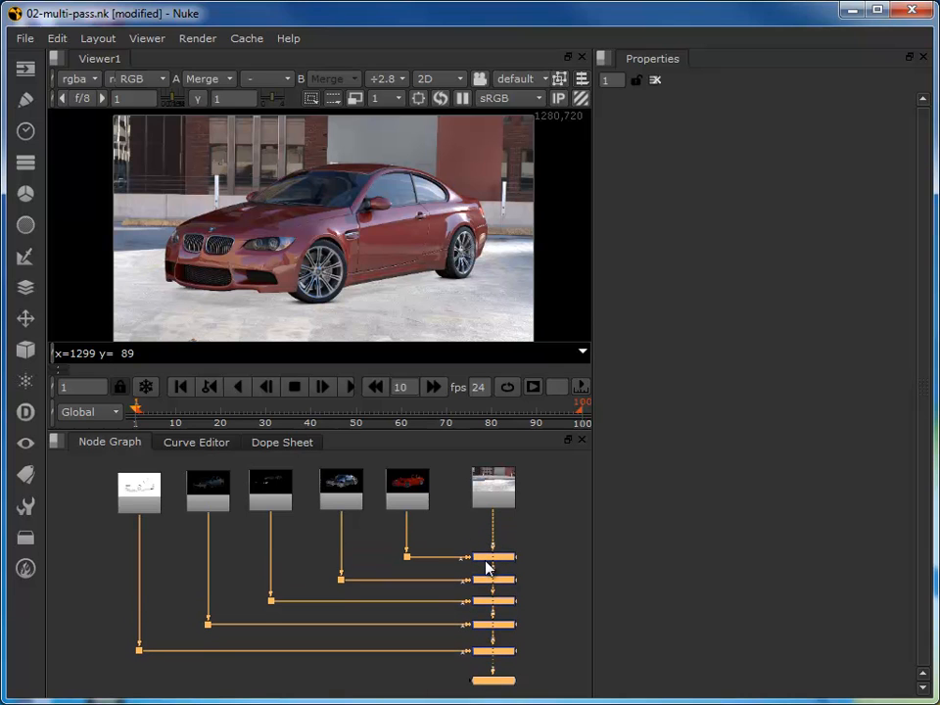
scroll(494, 560, "down", 2)
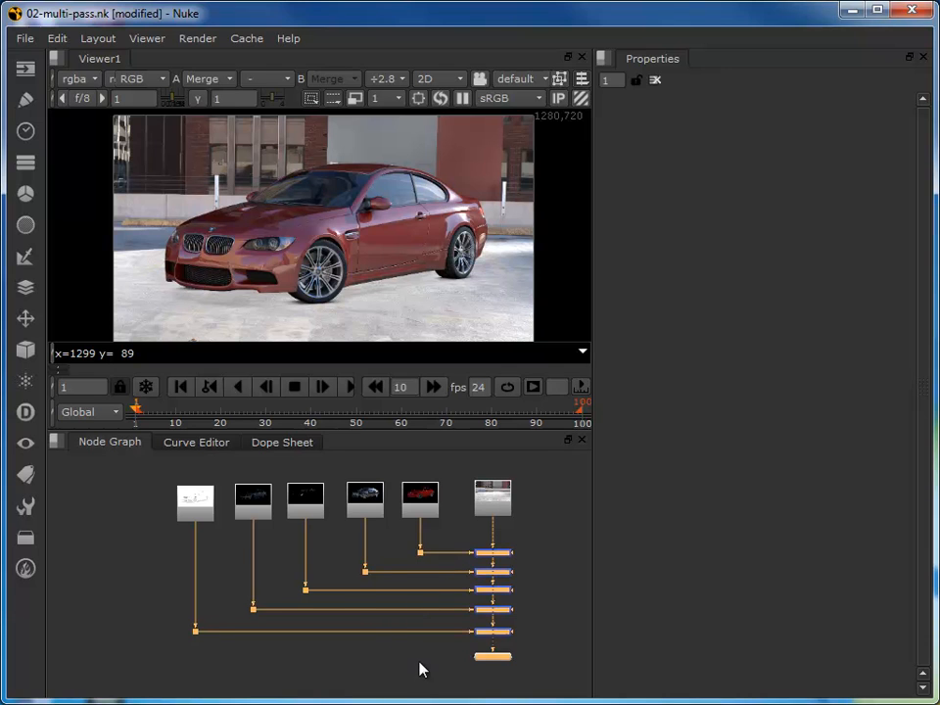
scroll(411, 533, "up", 1)
left_click(443, 537)
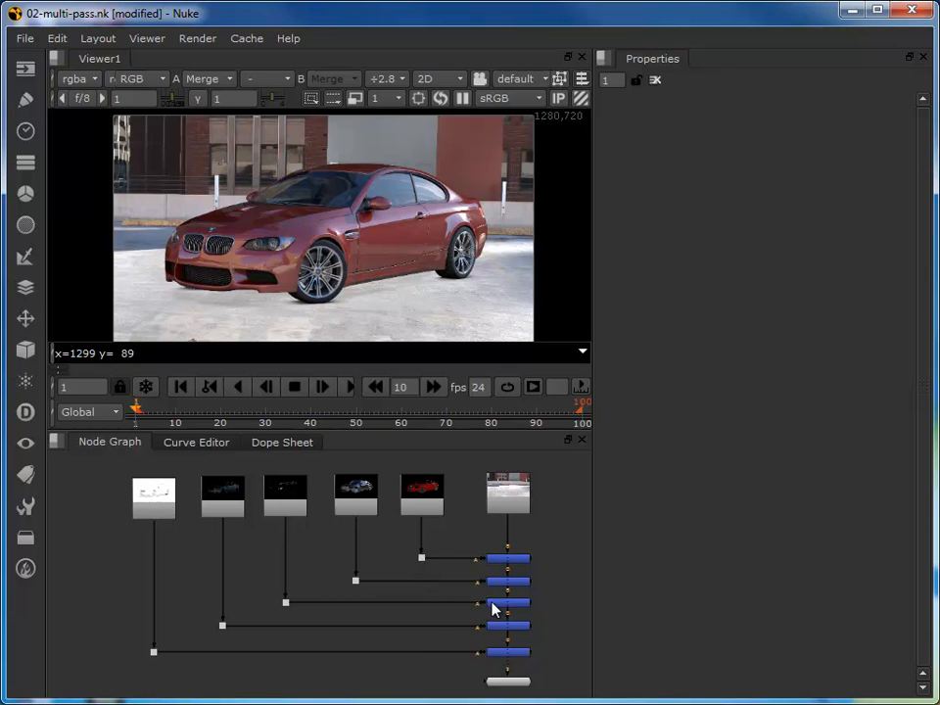
- Connect the viewer to the dot below the diffuse pass Read1 and park the viewer node beside the merge stack
left_click(419, 498)
scroll(433, 526, "up", 4)
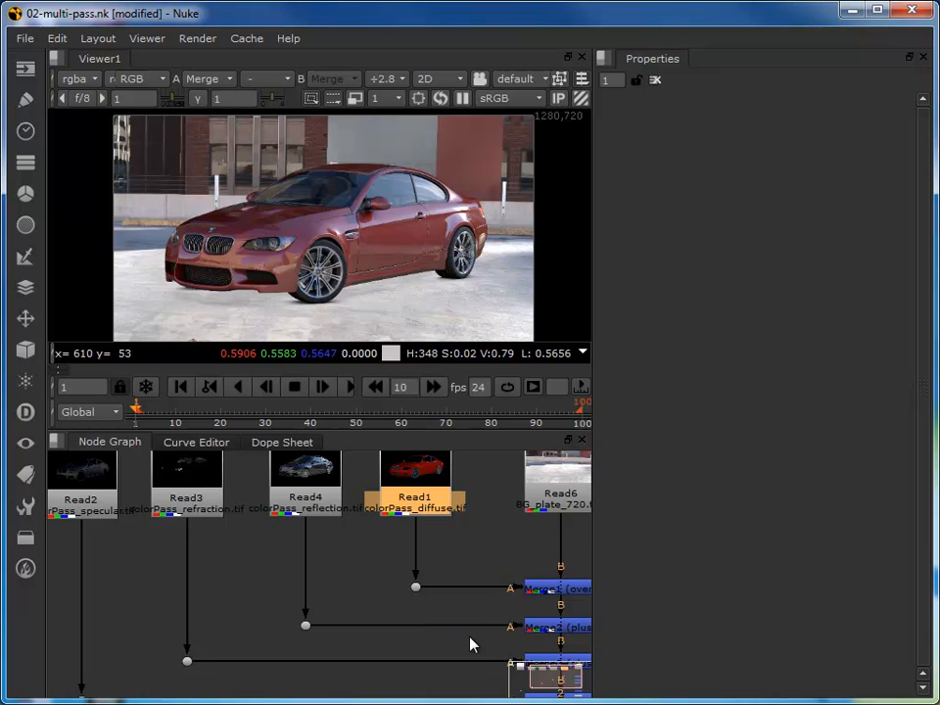
scroll(468, 641, "down", 6)
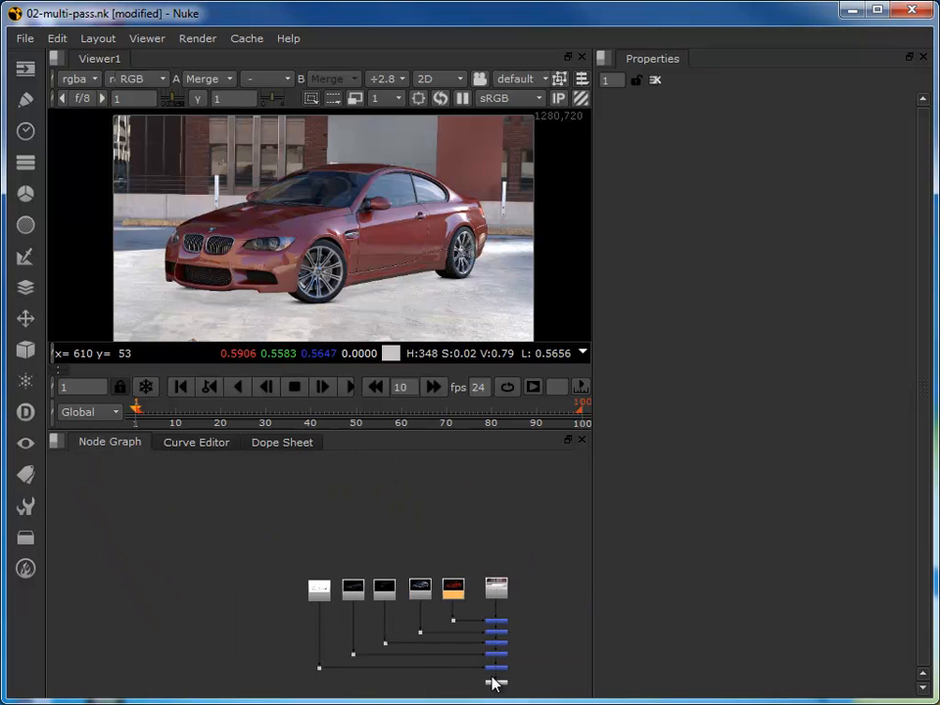
left_click(495, 685)
left_click_drag(500, 684, 507, 614)
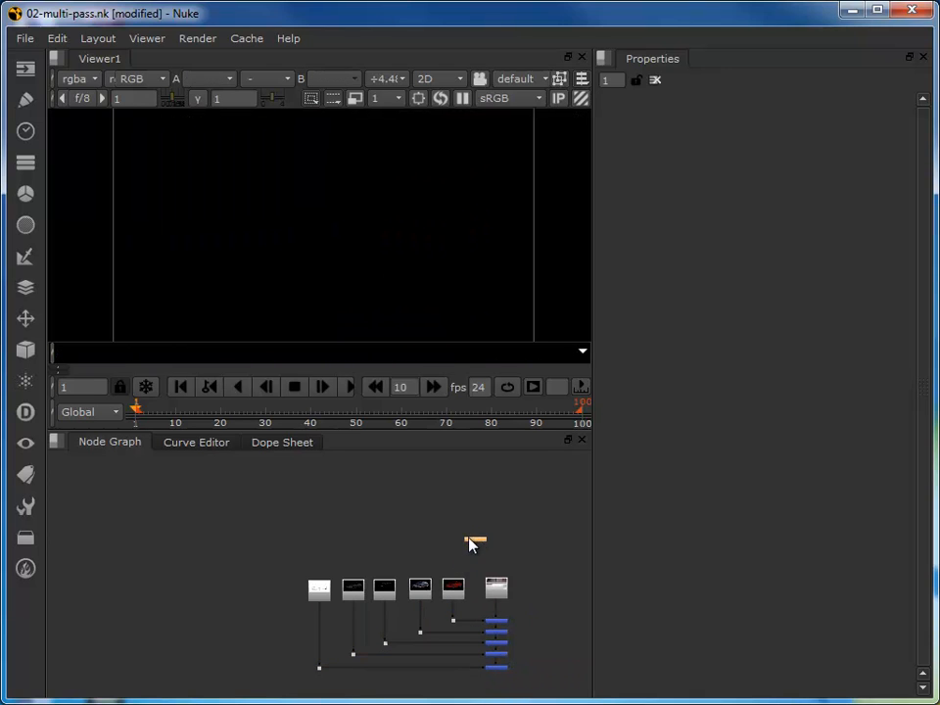
scroll(453, 642, "up", 4)
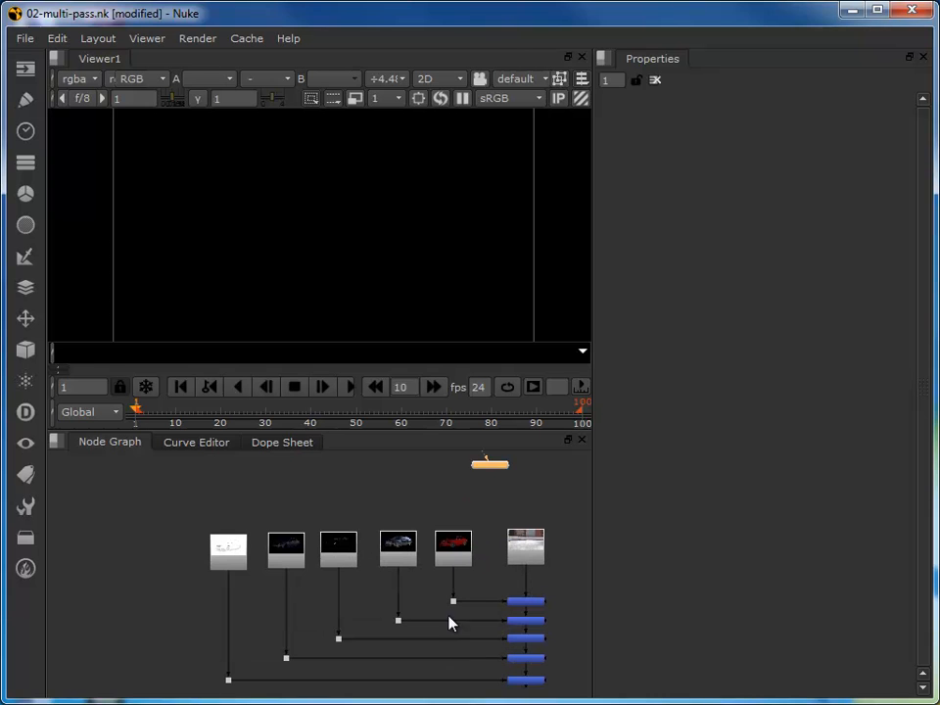
left_click_drag(482, 463, 456, 605)
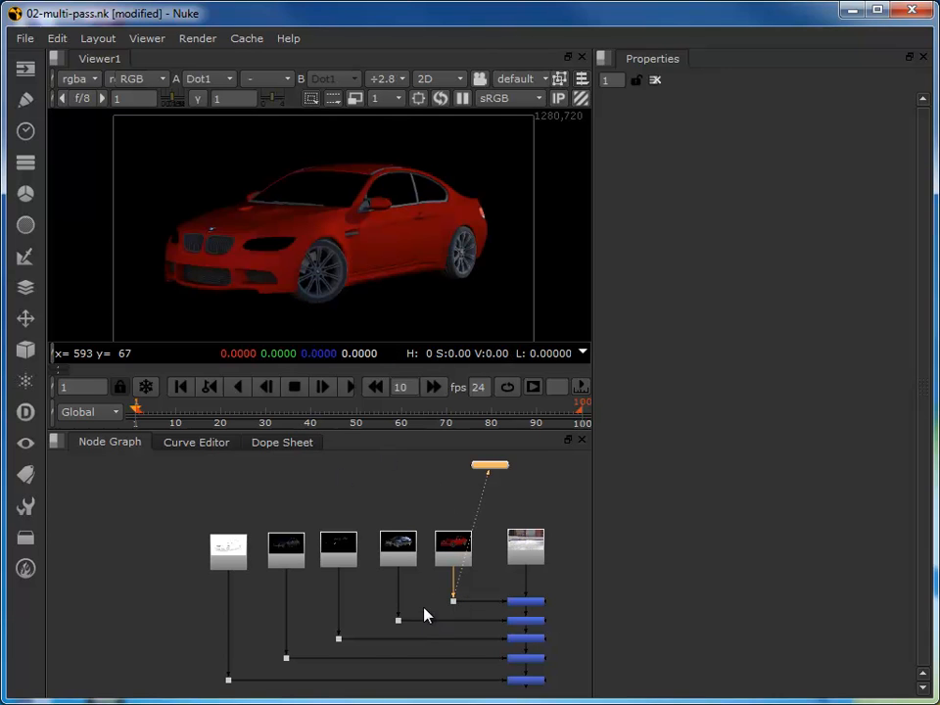
left_click_drag(496, 471, 569, 617)
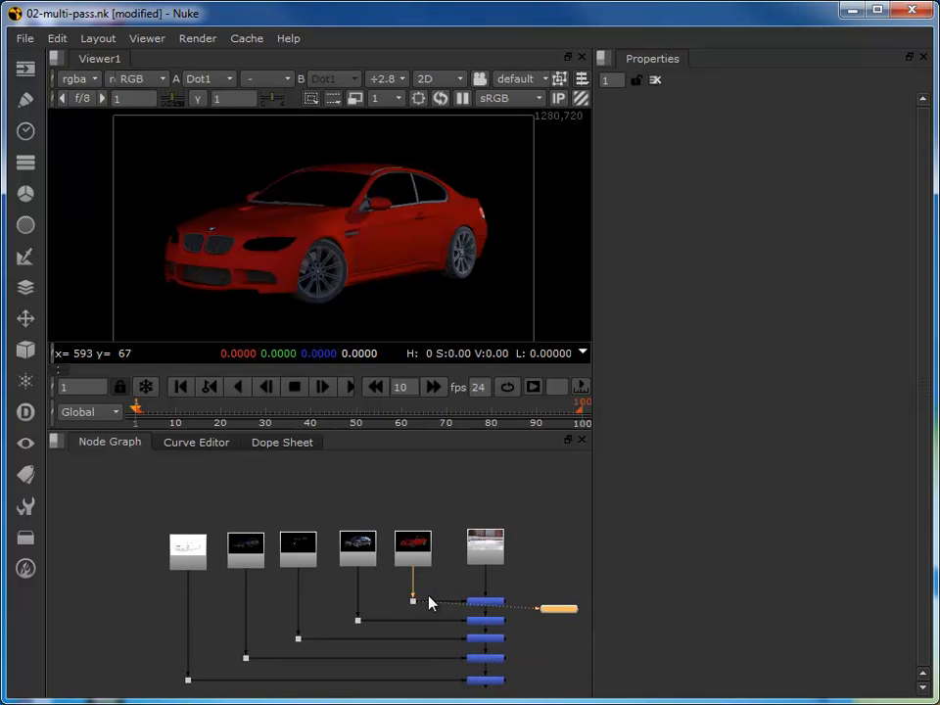
- Insert a HueShift node between the diffuse pass Read1 and its dot, and line the viewer node up with the first merge
left_click(411, 553)
key("Tab")
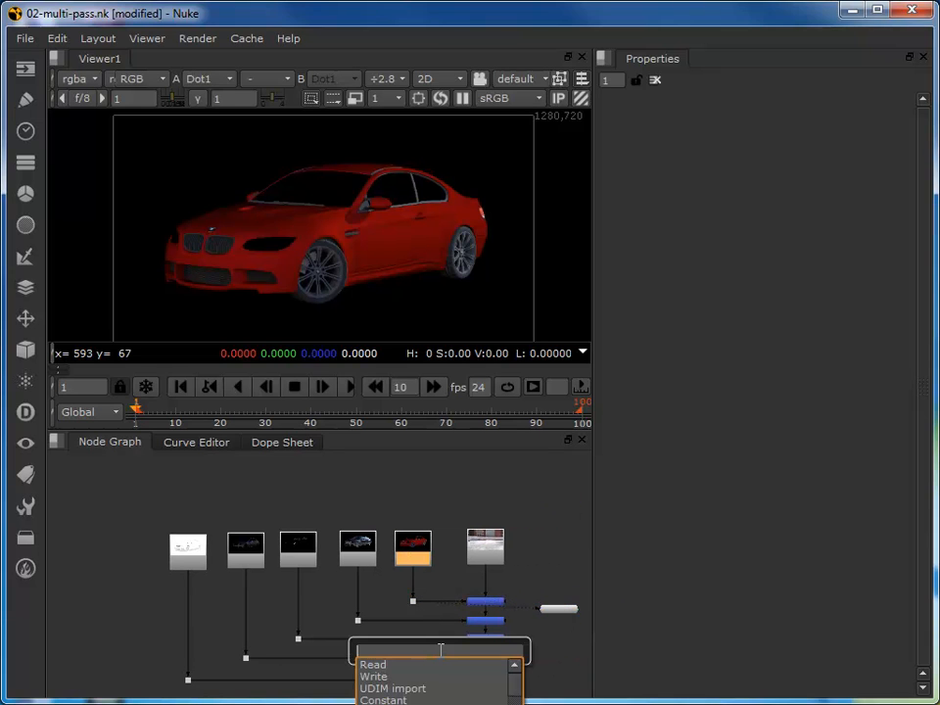
type("hue")
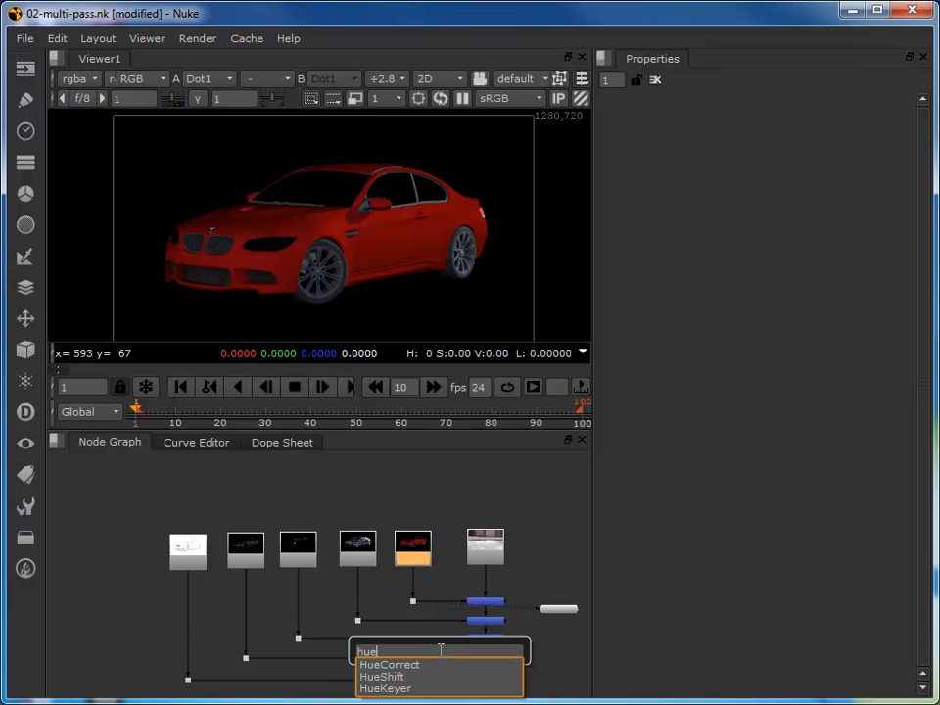
left_click(377, 676)
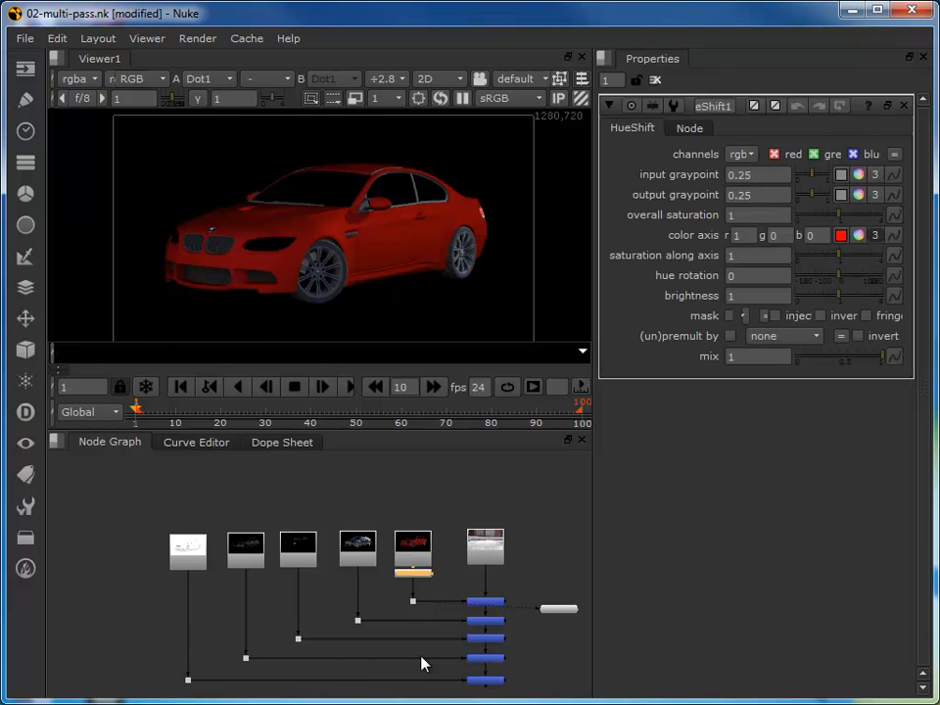
left_click_drag(402, 585, 402, 592)
left_click_drag(560, 617, 562, 611)
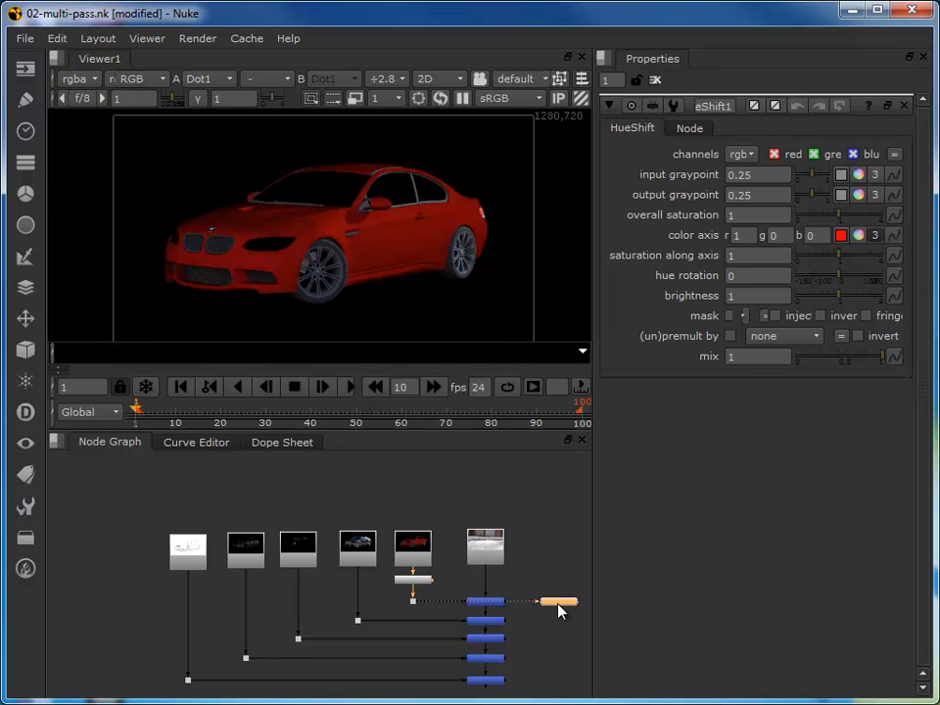
- Set the HueShift's hue rotation to 180, overall saturation to 0.45 and brightness to 0.45
left_click(415, 553)
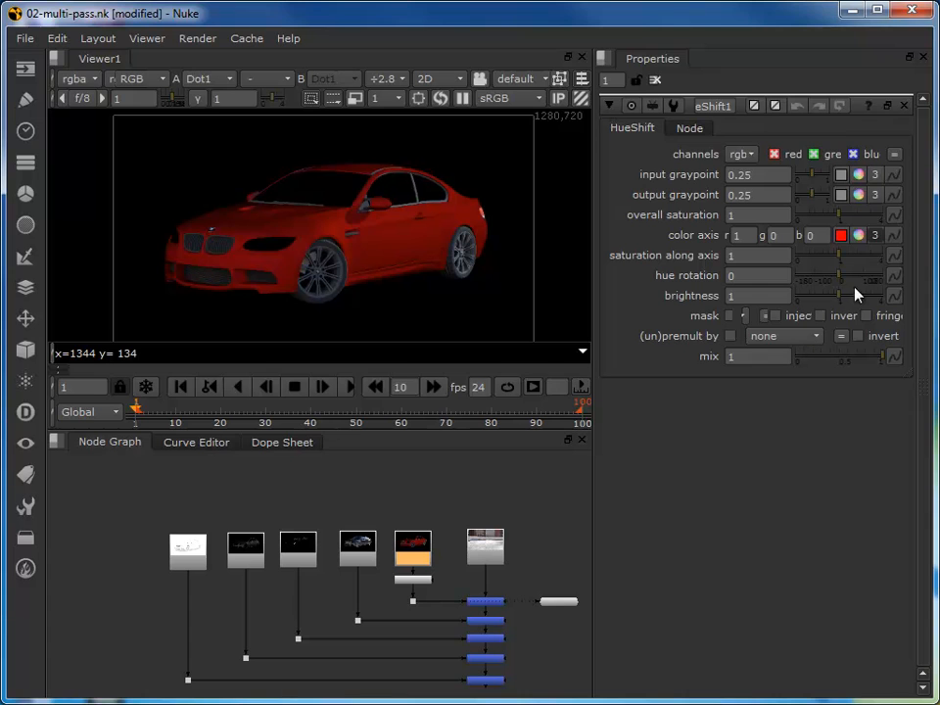
left_click_drag(840, 283, 935, 310)
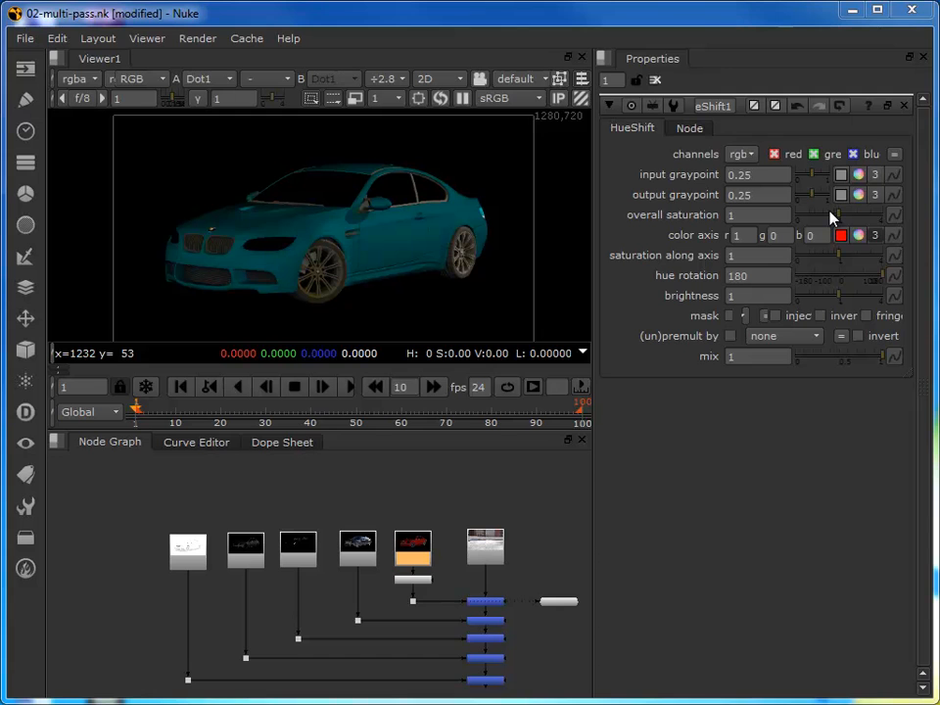
left_click_drag(835, 220, 825, 223)
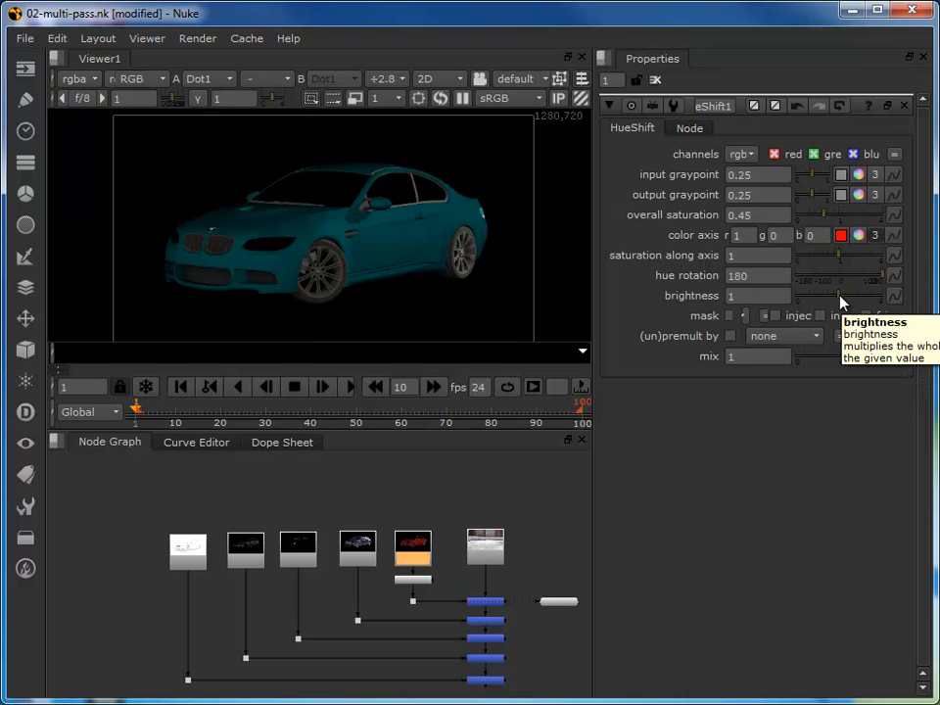
left_click_drag(840, 300, 825, 306)
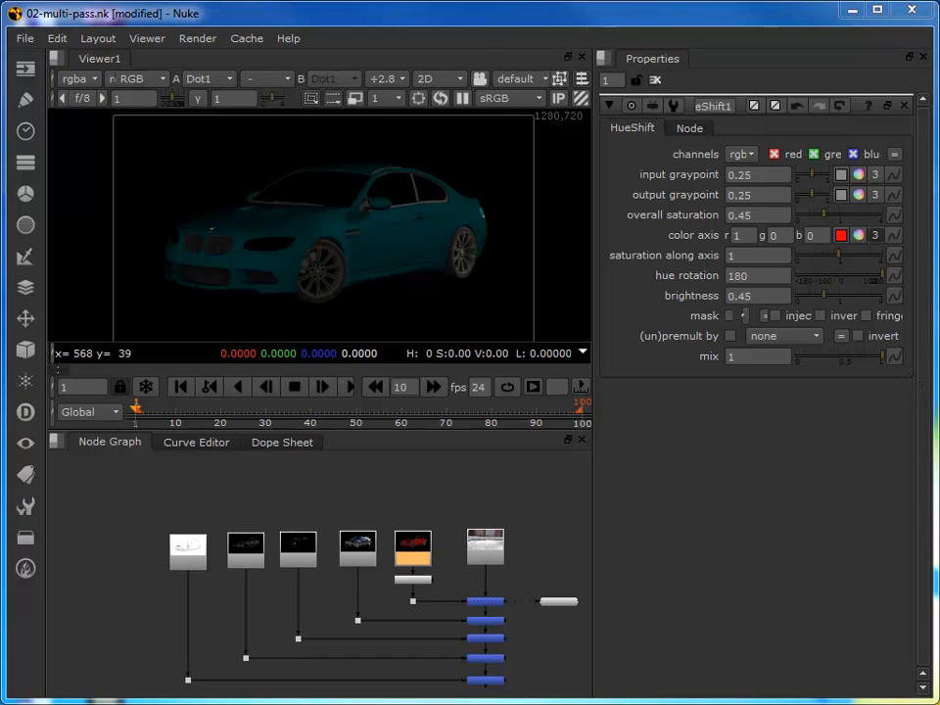
- Reconnect the viewer to the last merge node and inspect the recoloured car in the full composite
left_click_drag(534, 606, 520, 630)
left_click_drag(423, 620, 438, 614)
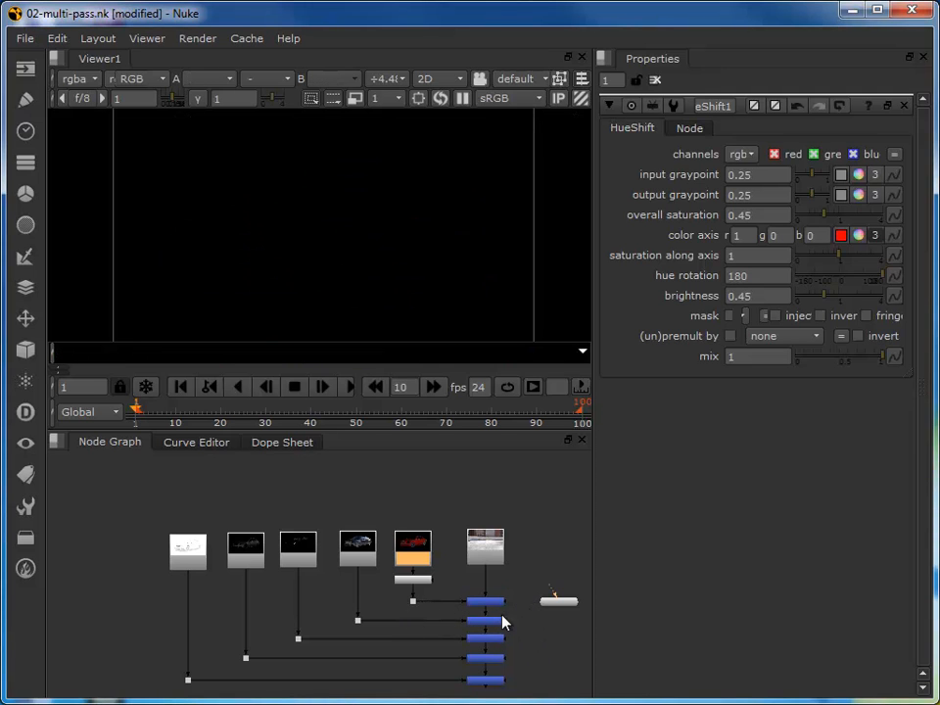
left_click_drag(548, 592, 500, 682)
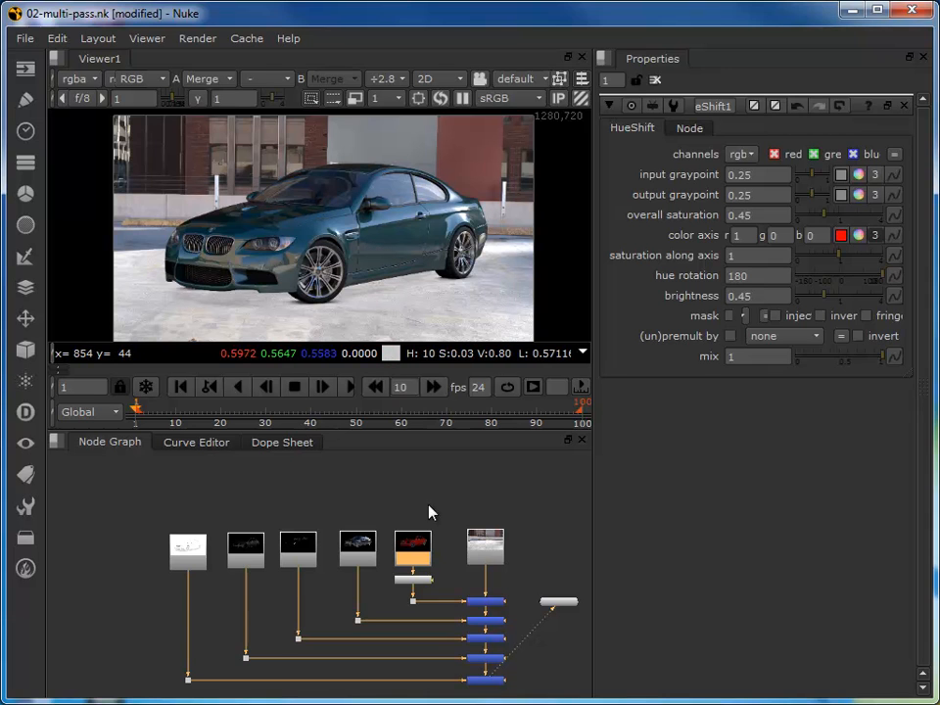
left_click(416, 582)
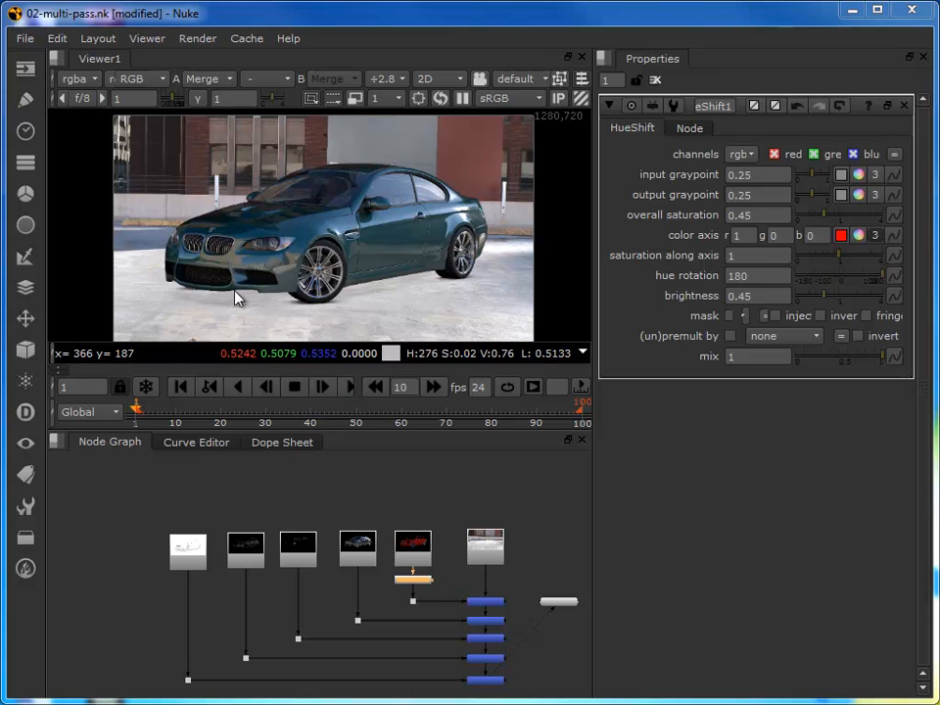
scroll(277, 280, "up", 3)
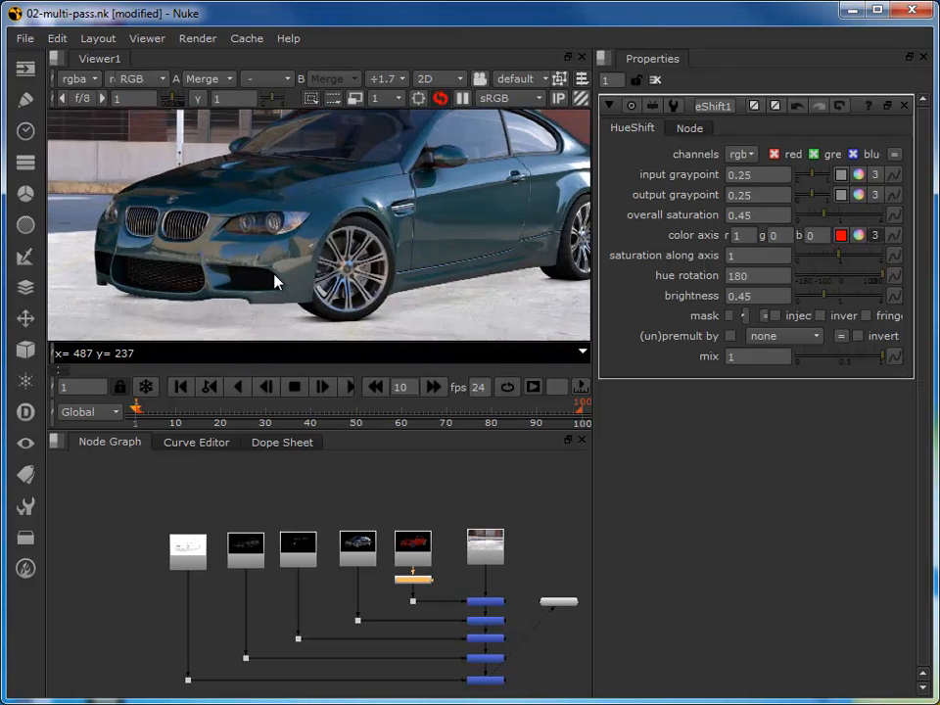
scroll(275, 282, "down", 2)
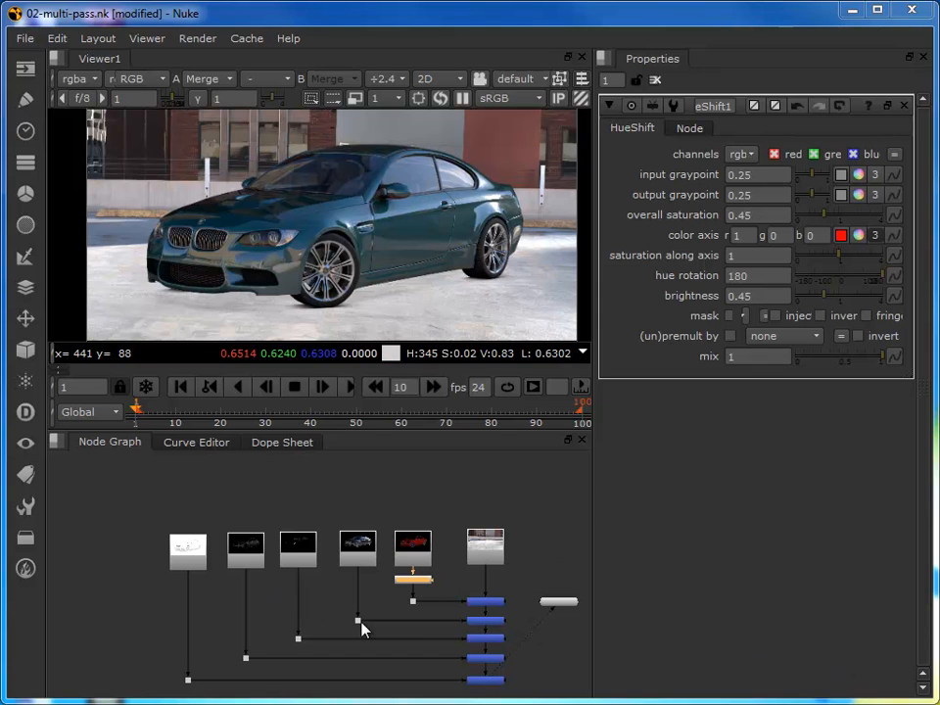
- Move the AO, specular and refraction Read nodes with their dots away from the reflection pass to open a gap
scroll(319, 602, "up", 3)
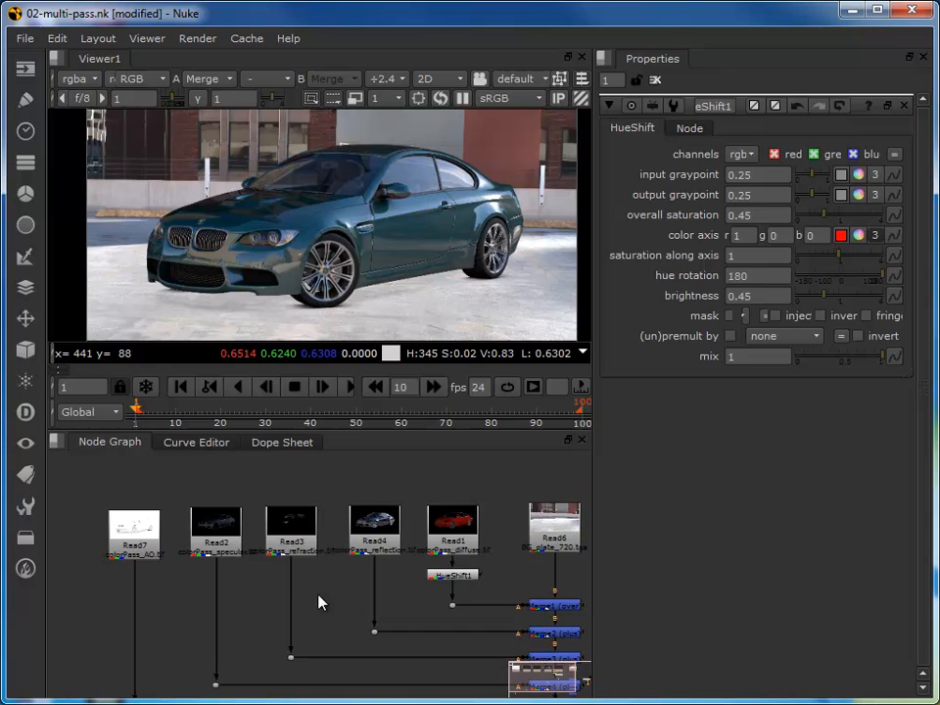
left_click_drag(68, 479, 317, 694)
scroll(273, 514, "up", 2)
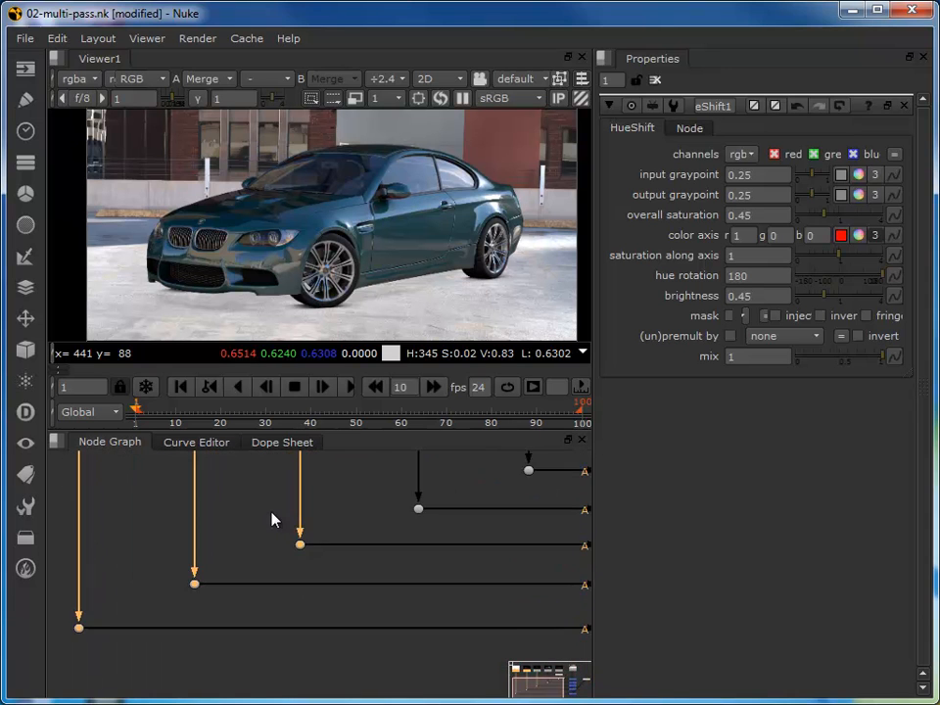
scroll(271, 512, "down", 3)
mouse_move(290, 520)
left_mouse_down()
mouse_move(266, 514)
mouse_move(290, 537)
left_mouse_up()
scroll(291, 536, "up", 1)
scroll(286, 530, "down", 3)
left_click_drag(186, 602, 248, 513)
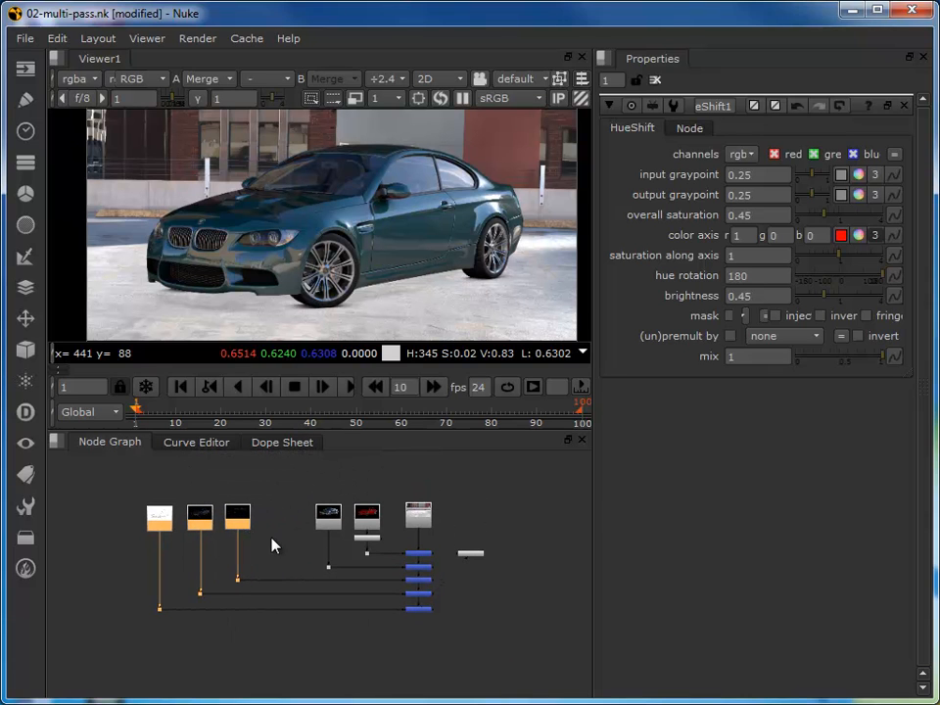
scroll(275, 533, "up", 2)
scroll(281, 537, "up", 1)
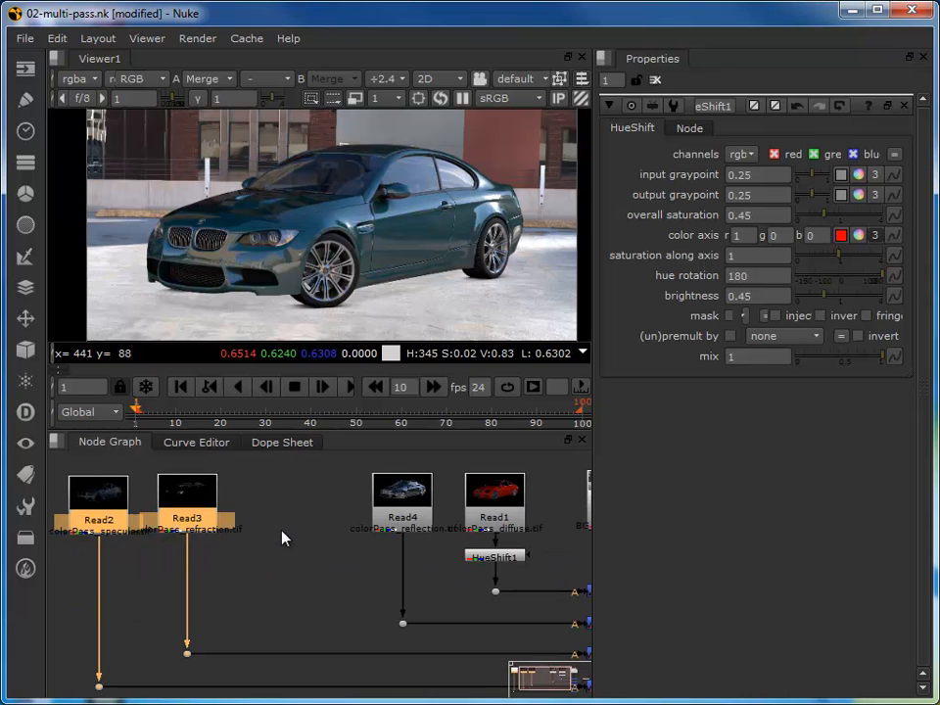
scroll(421, 587, "down", 1)
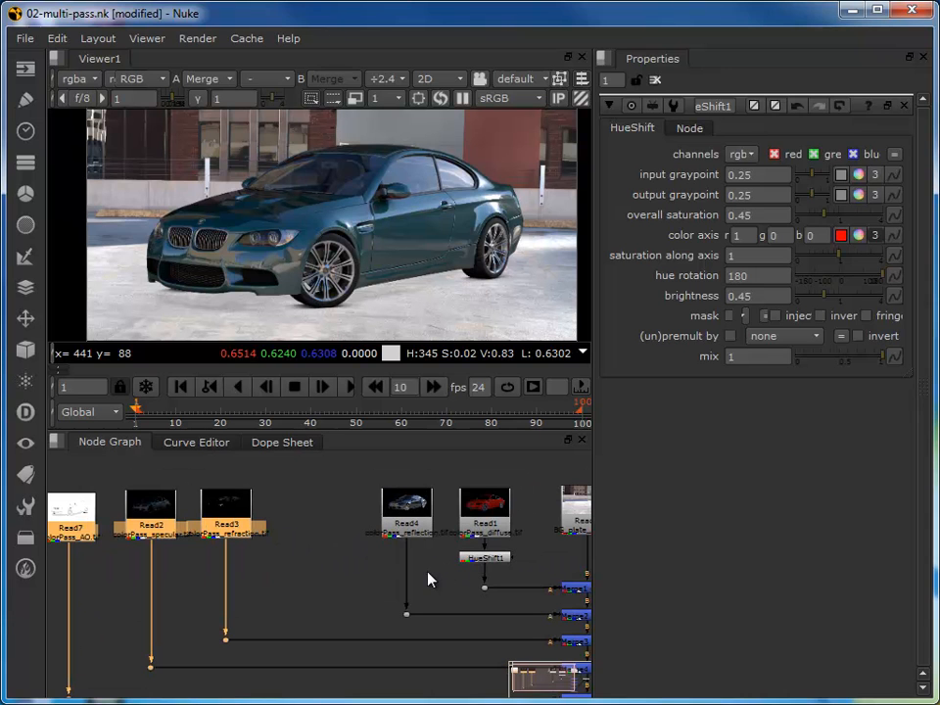
- Add a ColorCorrect node to the reflection pass Read4 and set its master gamma to 0.75
left_click(415, 519)
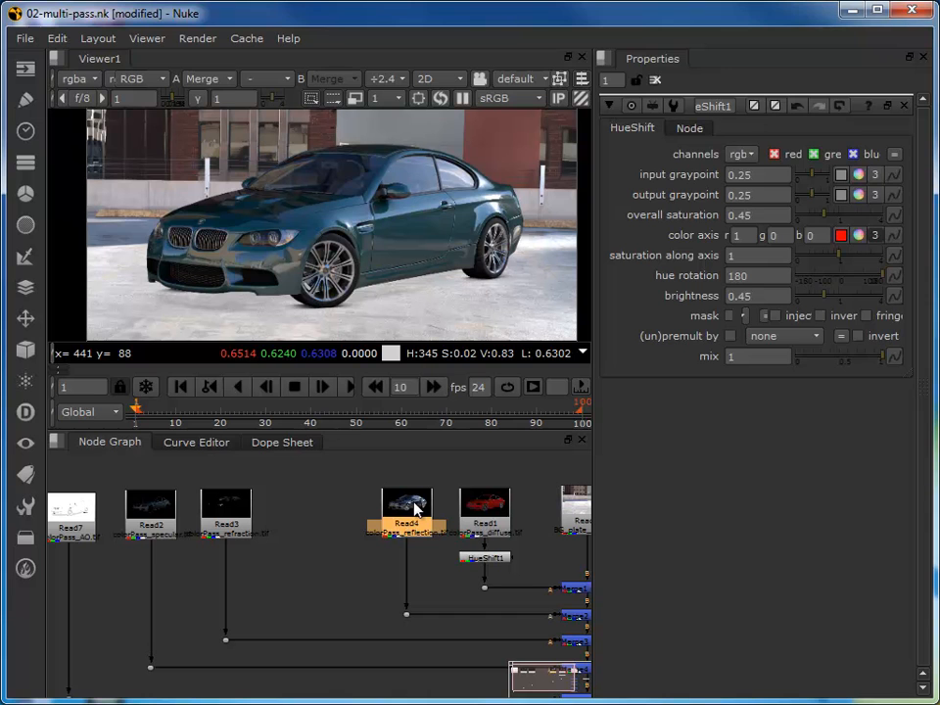
key("c")
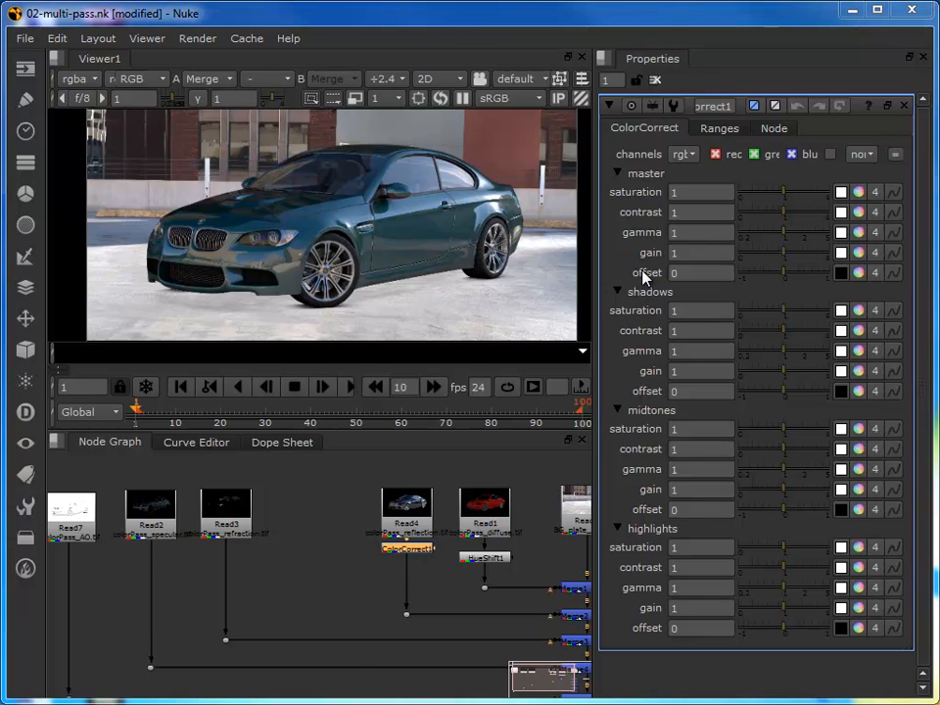
left_click_drag(784, 195, 779, 239)
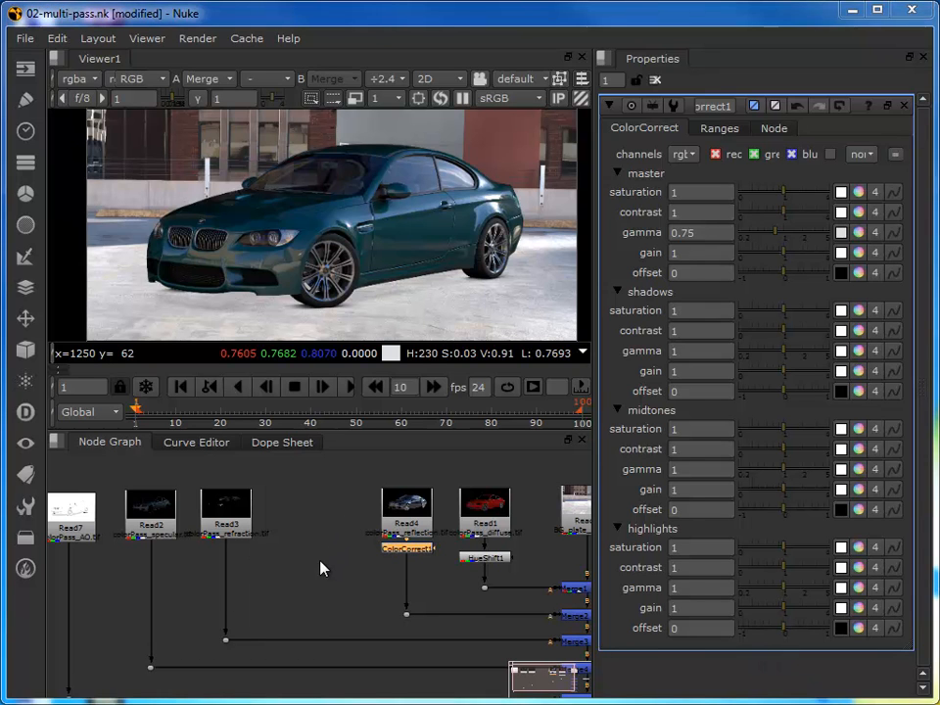
- Add a Keylight node in the gap between the refraction and reflection passes, with its Source input connected to ColorCorrect1
key("Tab")
type("k")
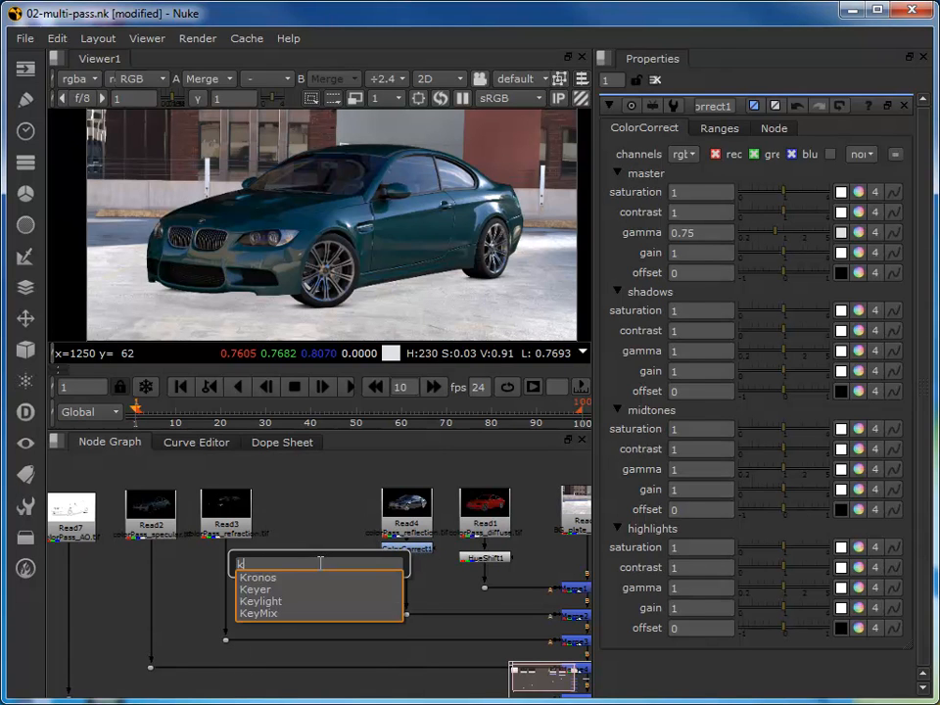
type("eyl")
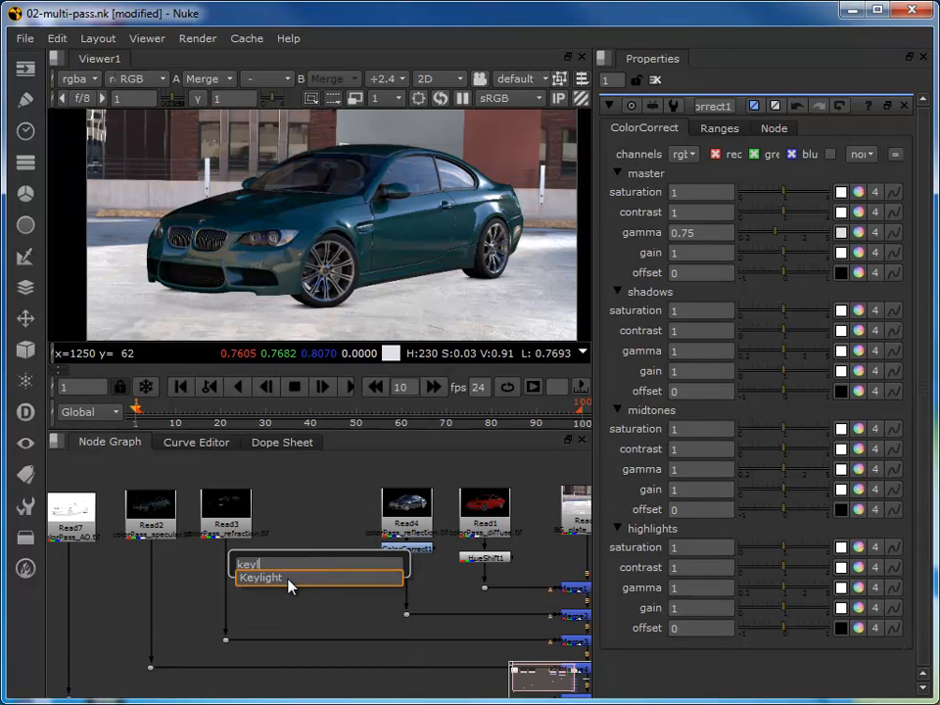
key("Return")
left_click_drag(319, 565, 391, 554)
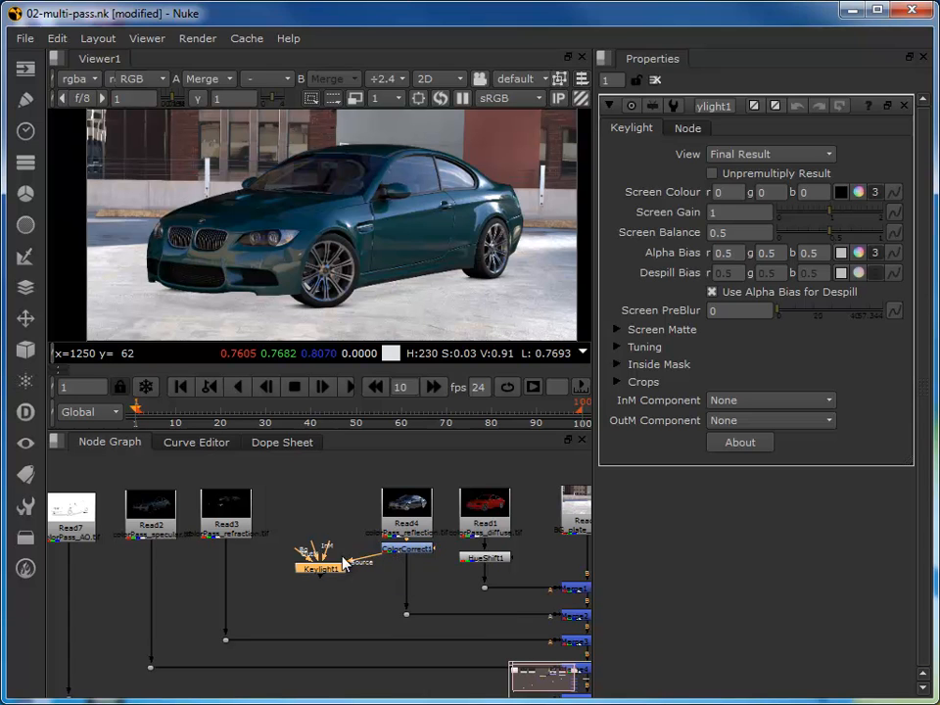
left_click_drag(325, 573, 322, 582)
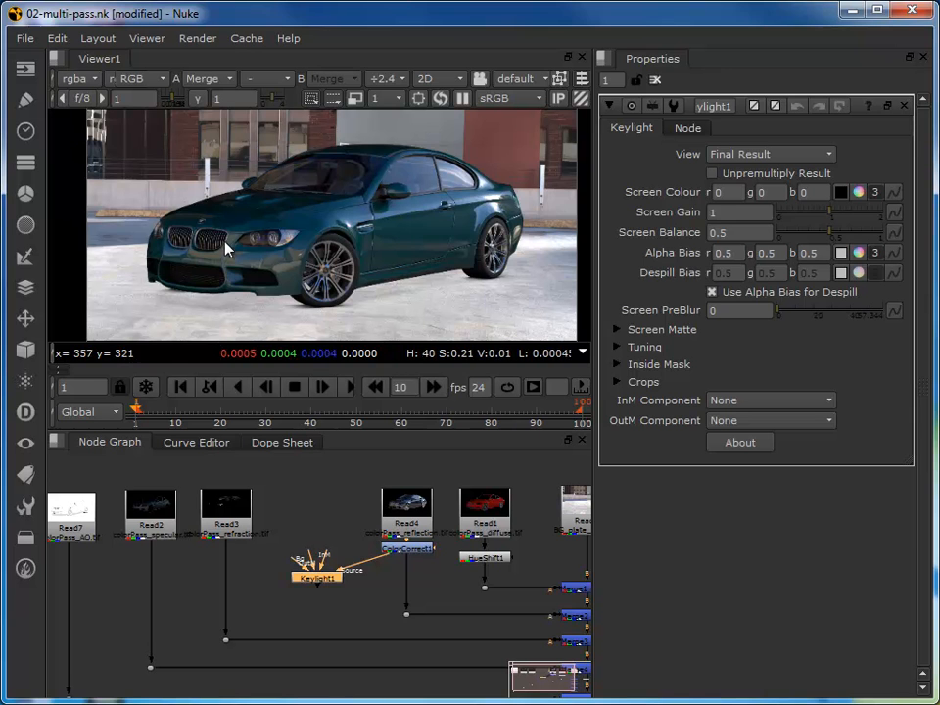
- Sample Keylight1's Screen Colour from the brownish ground reflection on the front bumper just below the grille
scroll(226, 250, "up", 2)
scroll(224, 260, "up", 1)
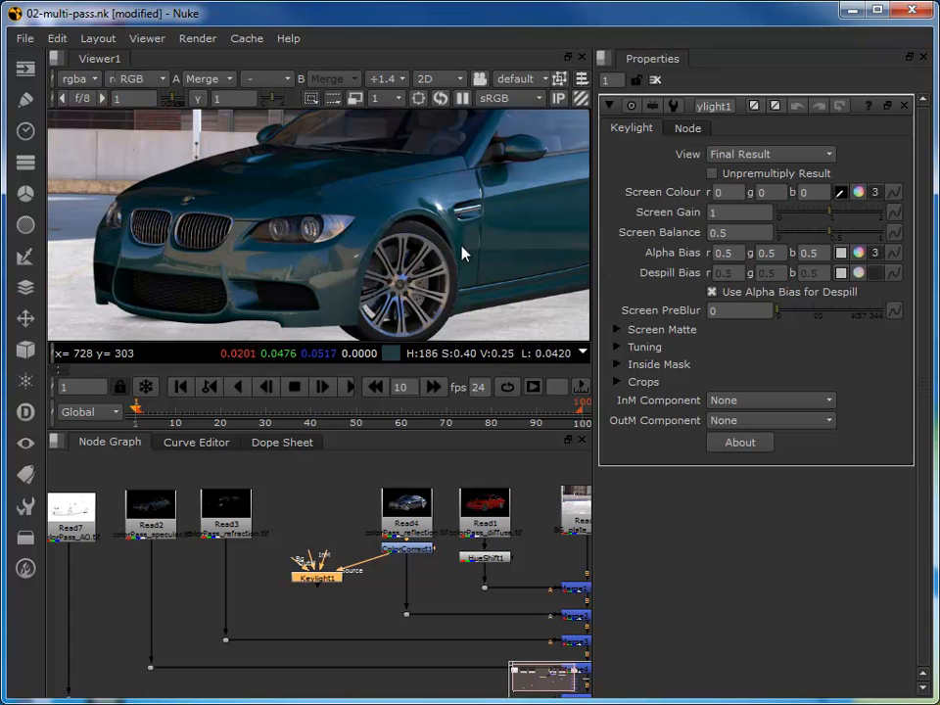
left_click(218, 263, "ctrl")
left_click(224, 264, "ctrl")
left_click(222, 259, "ctrl")
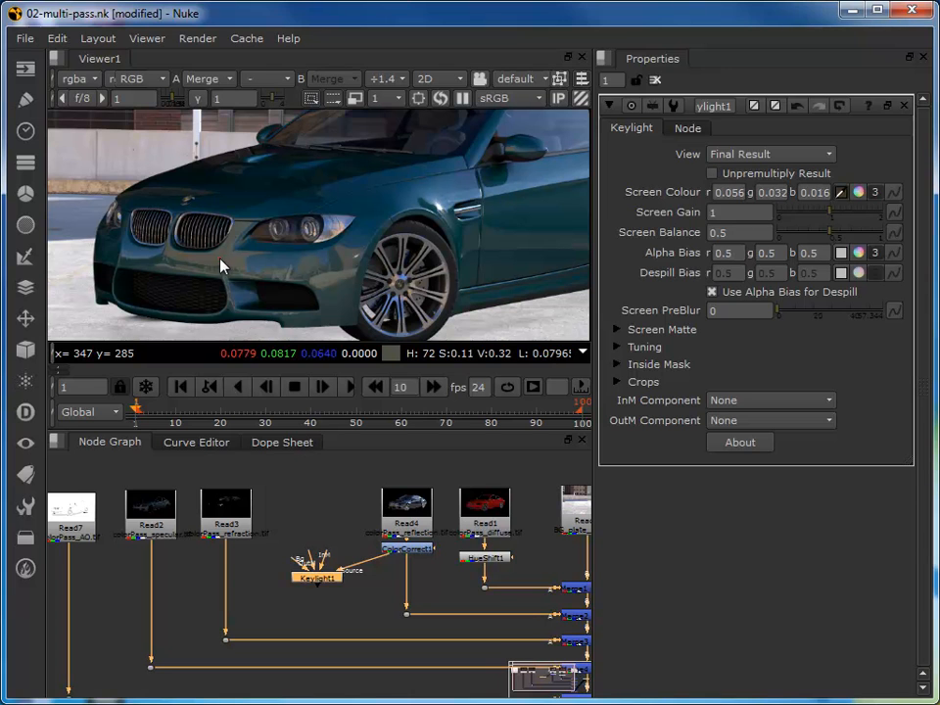
left_click(226, 259, "ctrl")
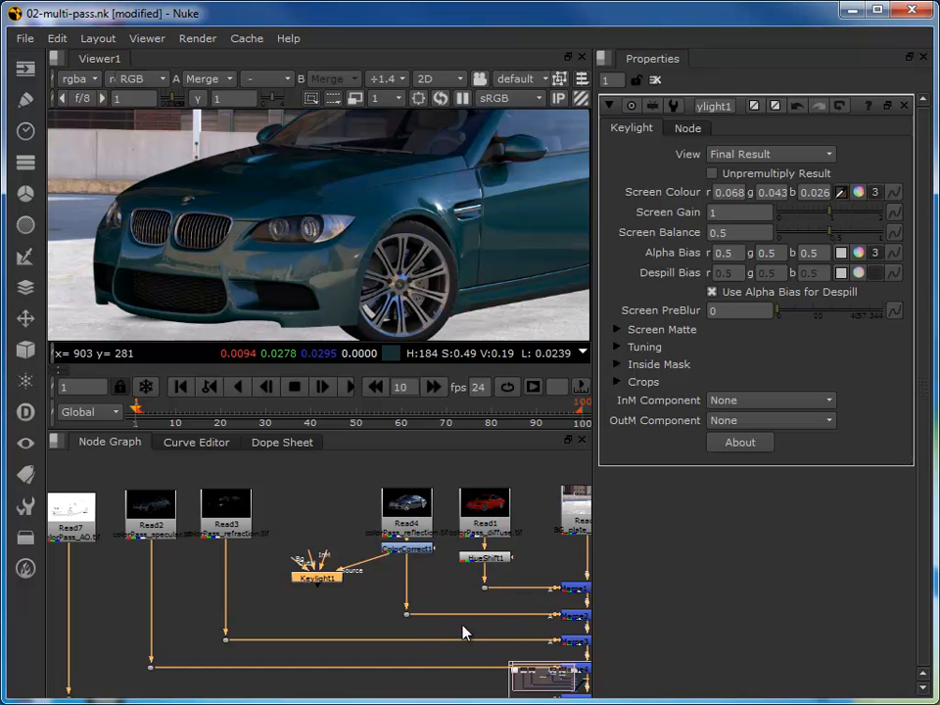
- Connect the viewer to Keylight1 and place the Viewer1 node directly beneath it
middle_click_drag(501, 622, 359, 581)
left_click_drag(527, 570, 548, 559)
left_click_drag(265, 558, 181, 538)
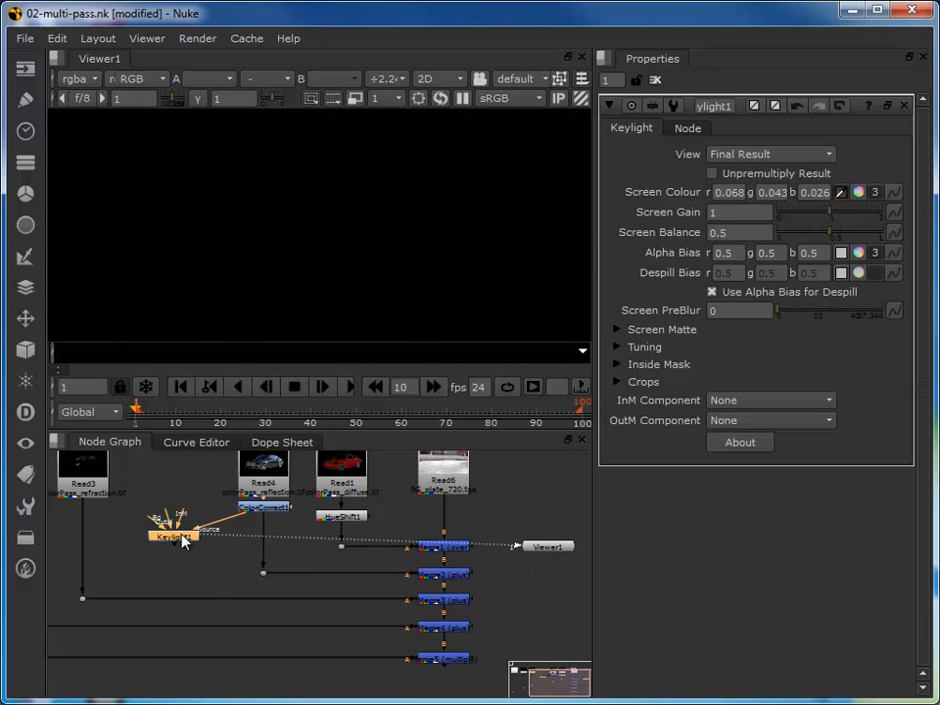
left_click_drag(549, 551, 182, 578)
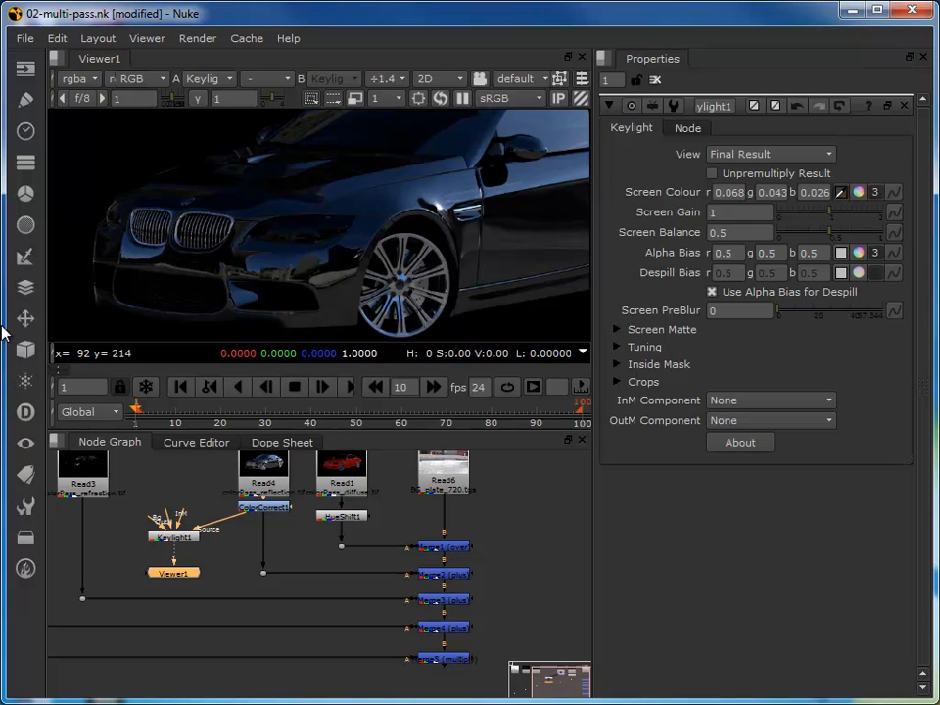
- Try other Screen Colour samples across the bumper, including its blue reflection, and undo them
left_click_drag(204, 261, 233, 267, "ctrl+alt")
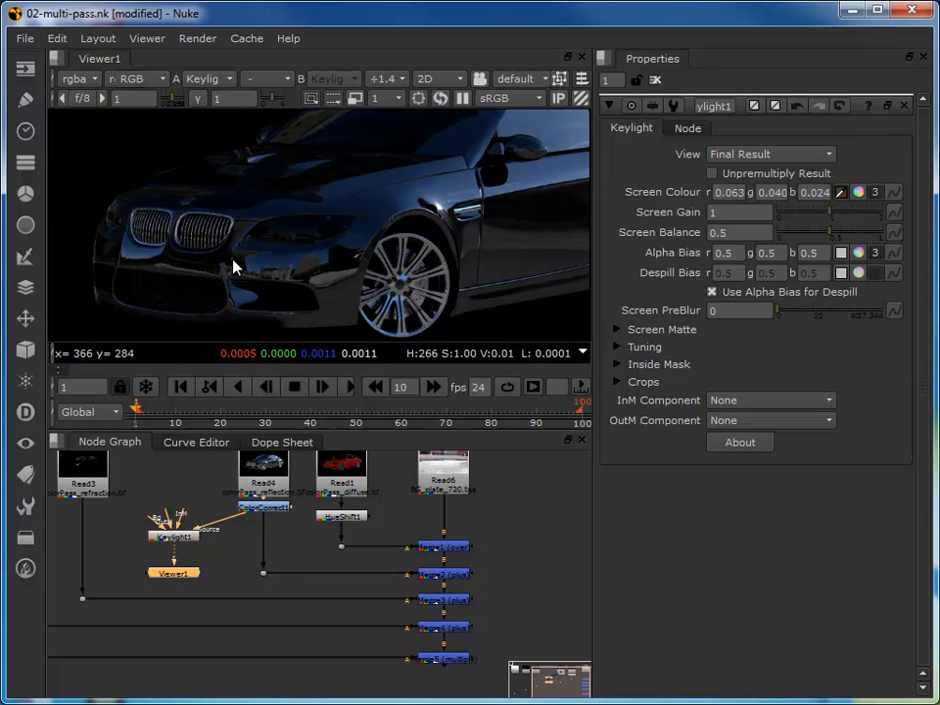
left_click(304, 274, "ctrl")
left_click_drag(305, 270, 223, 265, "ctrl")
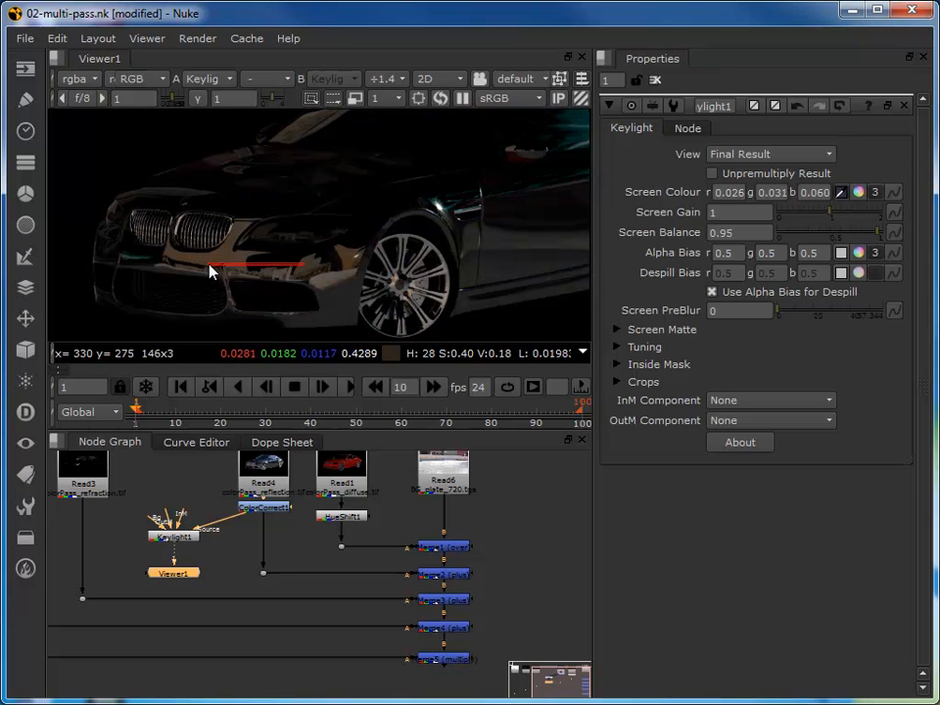
left_click_drag(207, 263, 212, 257, "ctrl+shift")
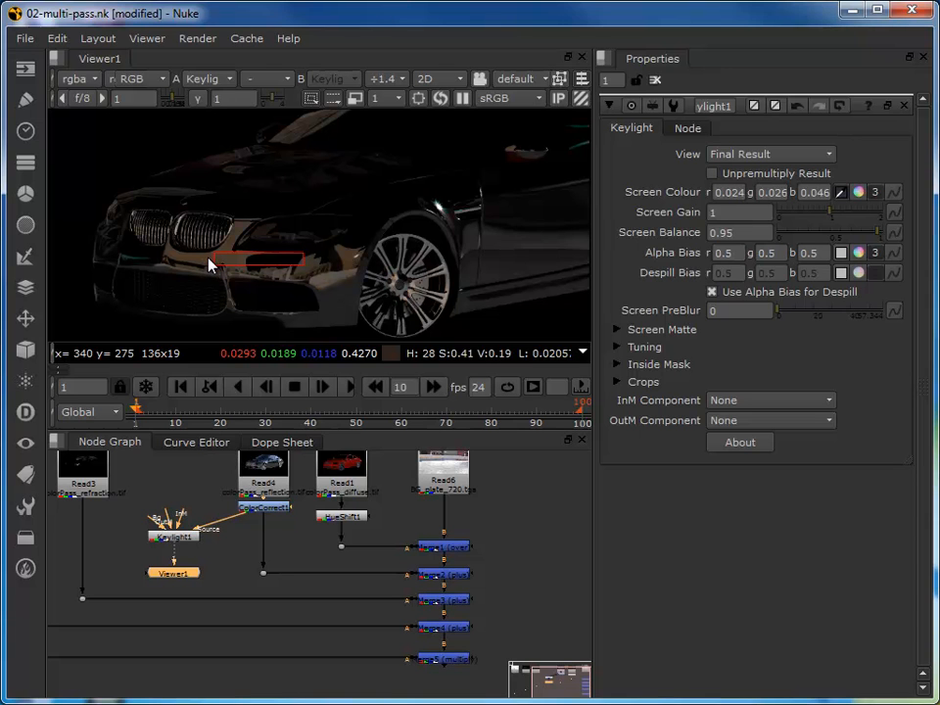
key("ctrl+z")
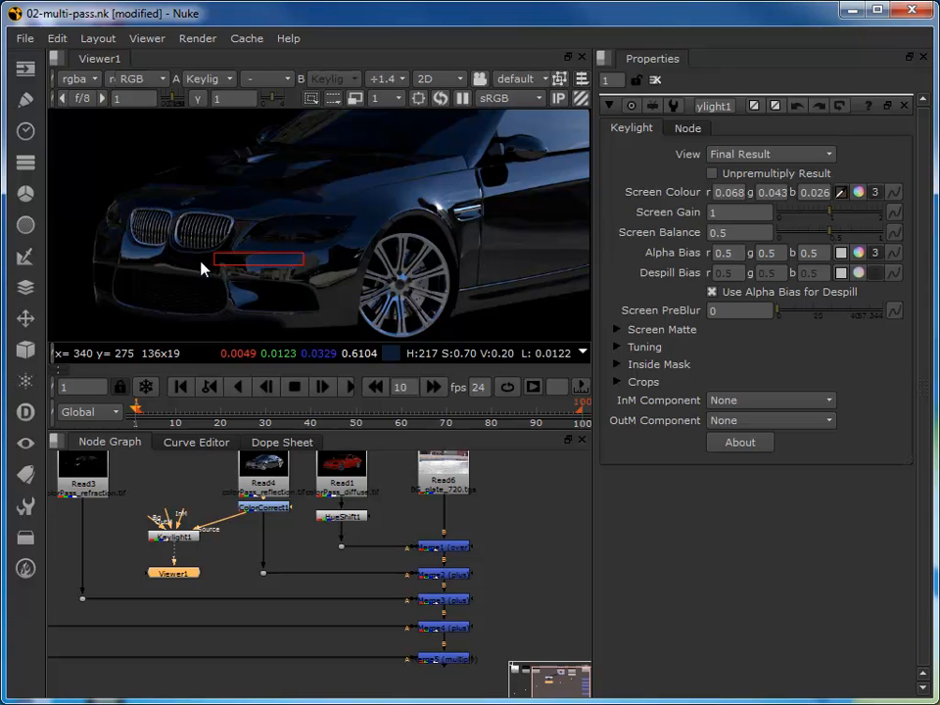
- Resample the Screen Colour from a small brown bumper area below the grille to 0.069, 0.043, 0.026, and turn the viewer overlay off
left_click_drag(196, 260, 220, 273, "ctrl+shift")
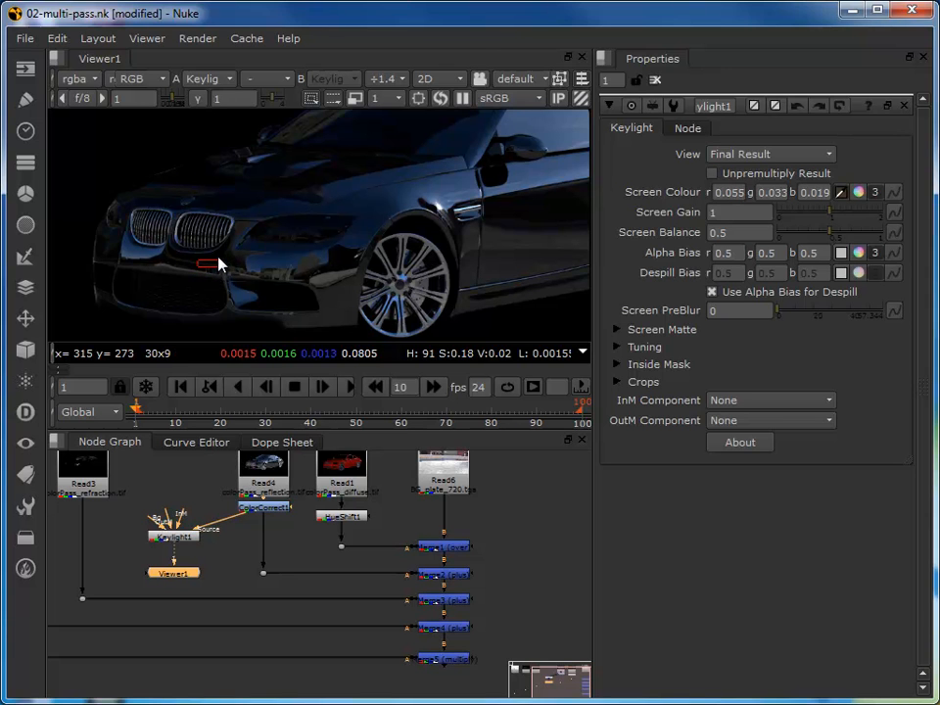
left_click_drag(219, 262, 237, 271, "ctrl+shift")
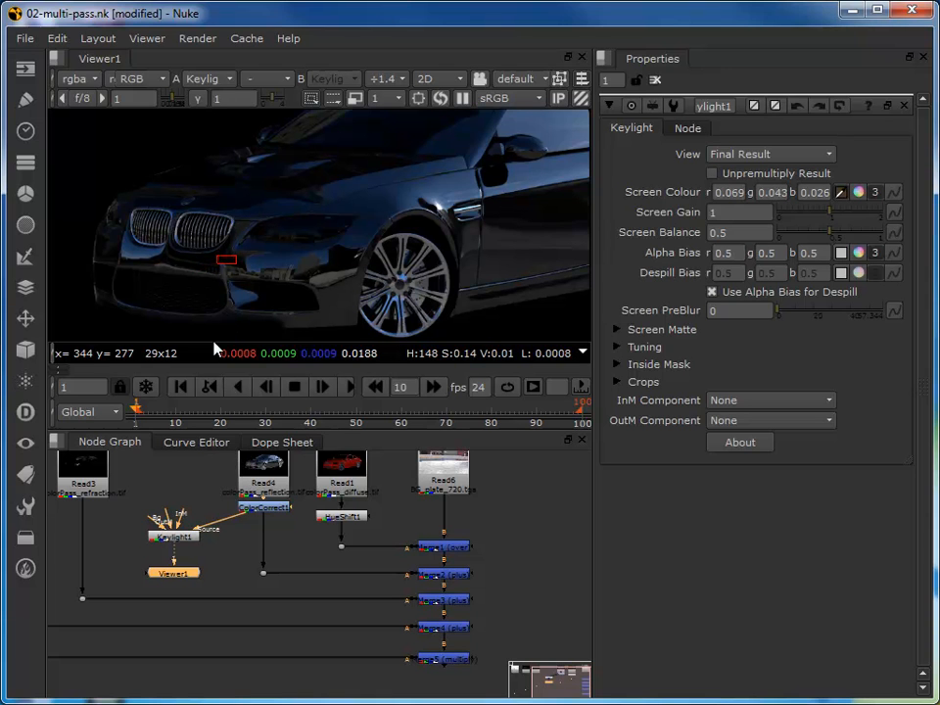
key("o")
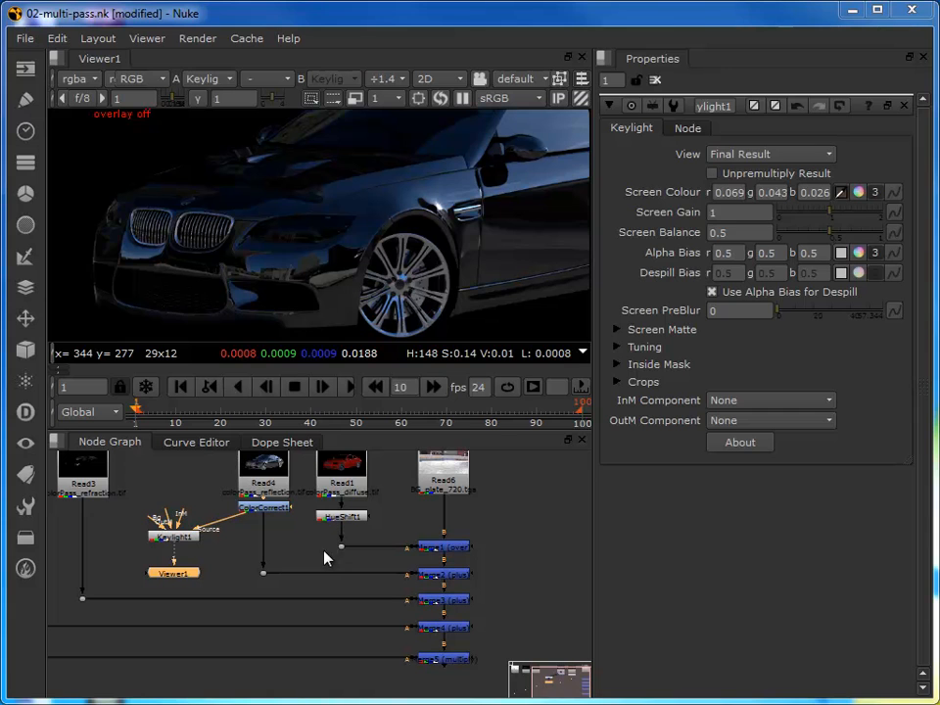
- Add a second ColorCorrect node below ColorCorrect1 in the reflection branch, keeping Keylight1's Source input on ColorCorrect1
left_click(267, 508)
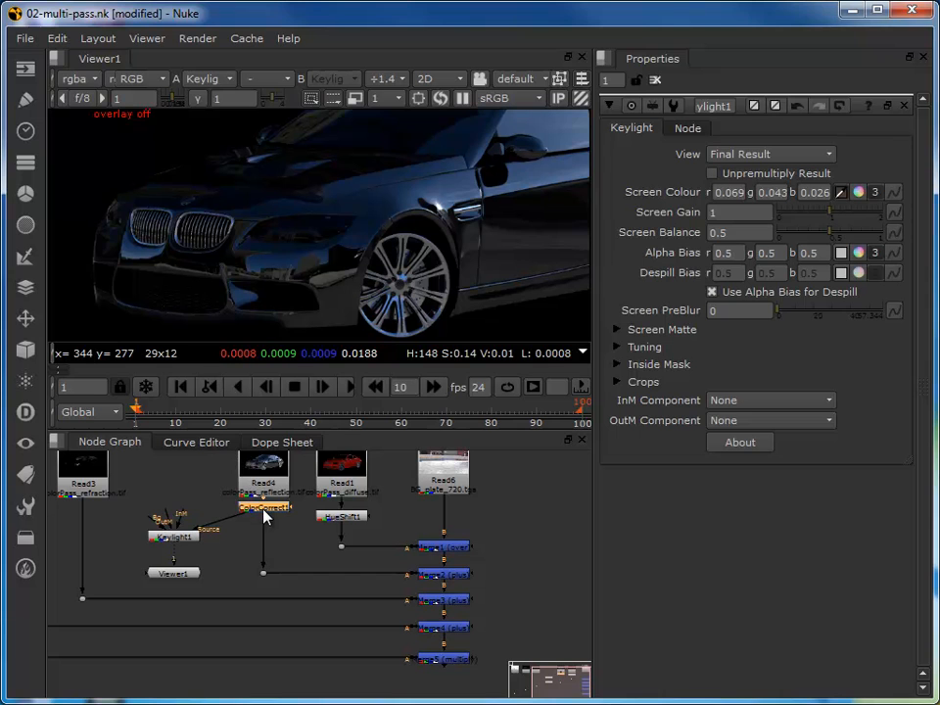
left_click_drag(263, 511, 262, 516)
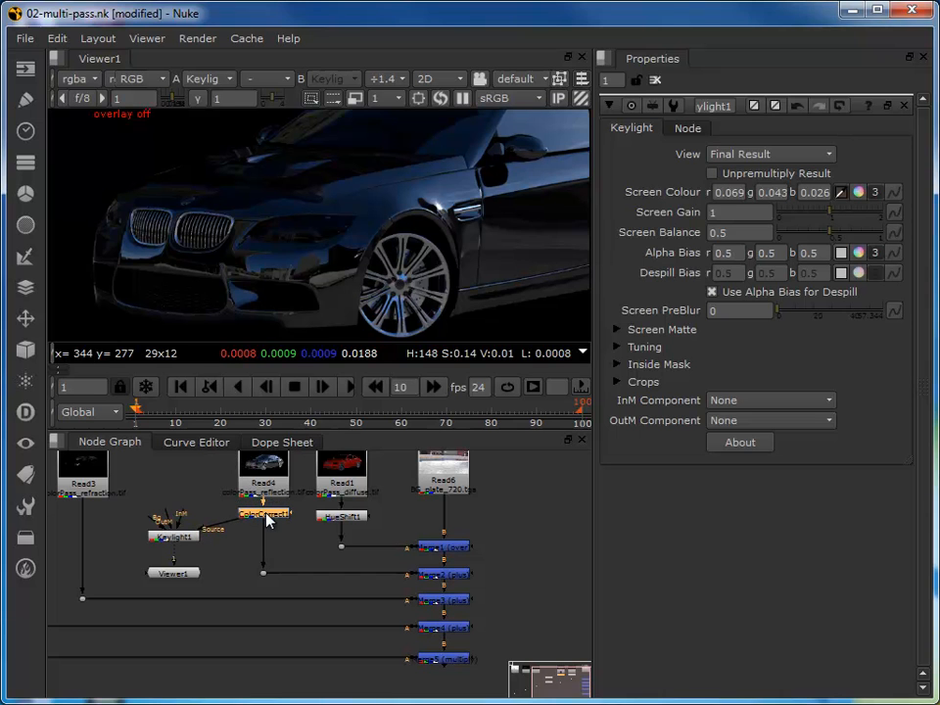
key("c")
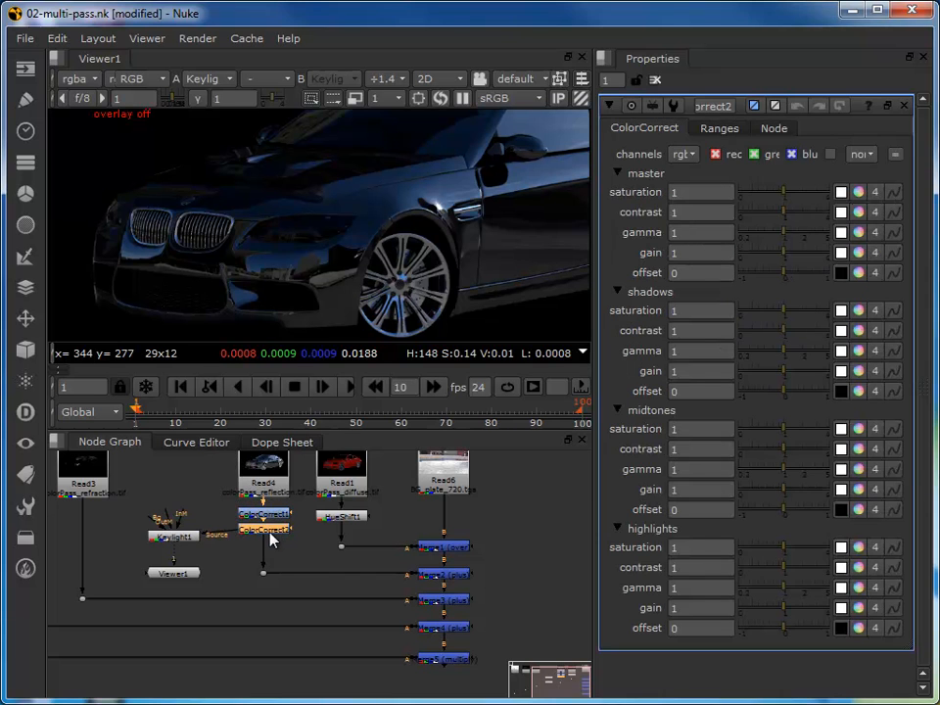
left_click_drag(231, 542, 259, 515)
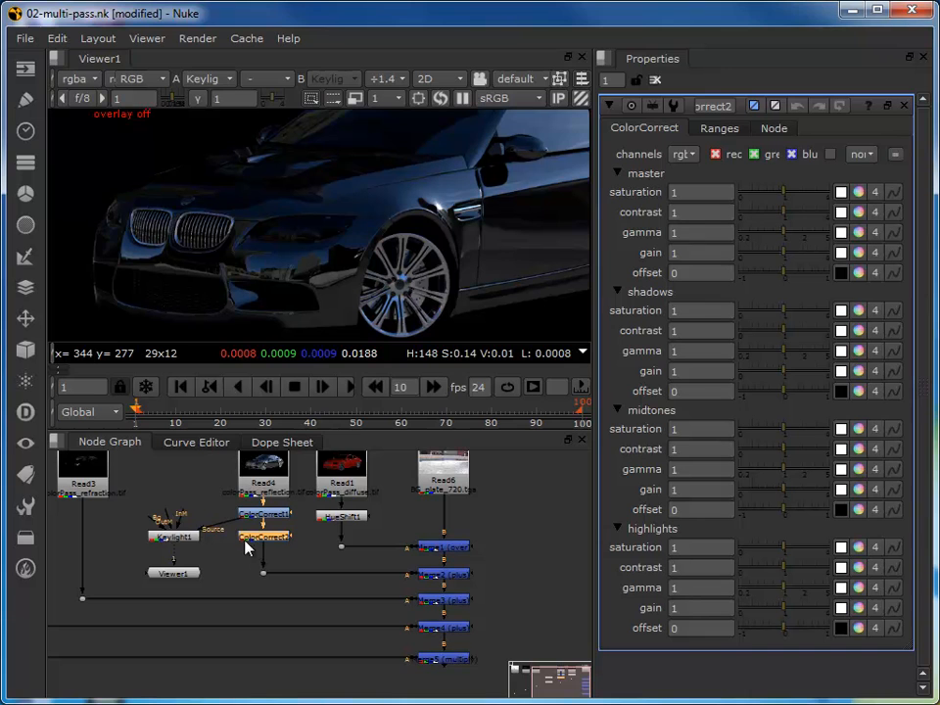
- Connect ColorCorrect2's mask input to Keylight1 and attach the viewer to the dot below ColorCorrect2
scroll(235, 543, "up", 4)
scroll(235, 546, "up", 1)
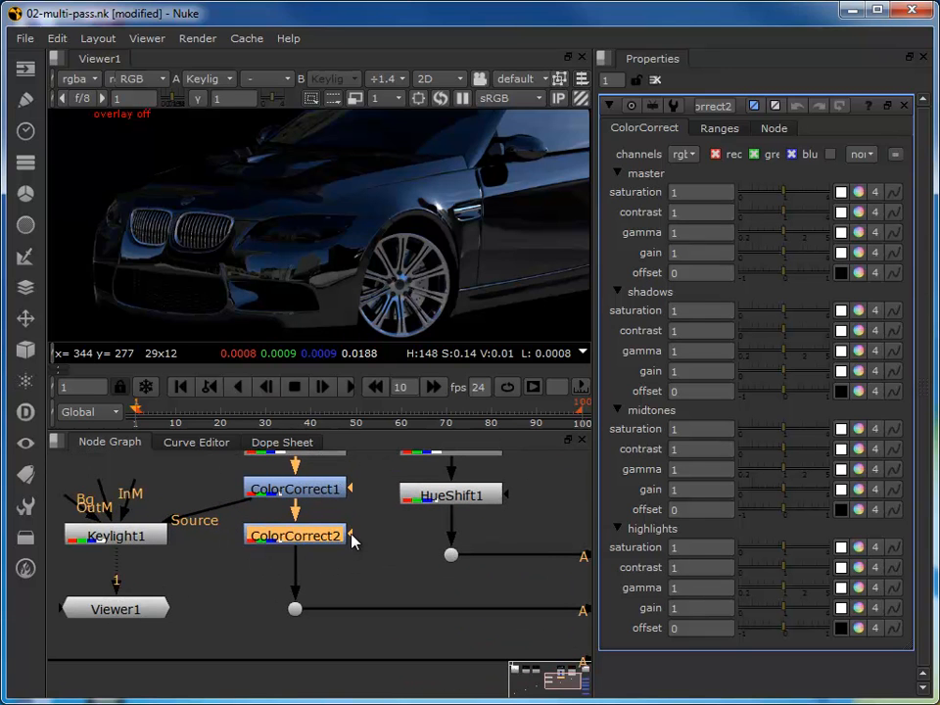
mouse_move(355, 542)
left_mouse_down()
mouse_move(452, 541)
mouse_move(84, 504)
mouse_move(118, 544)
left_mouse_up()
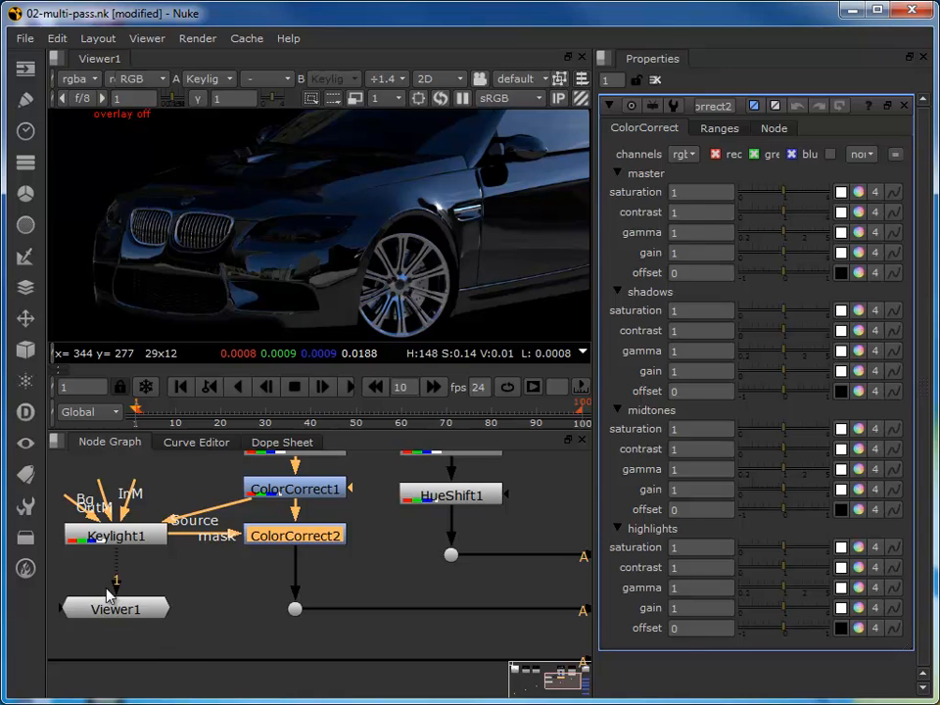
left_click_drag(116, 586, 294, 609)
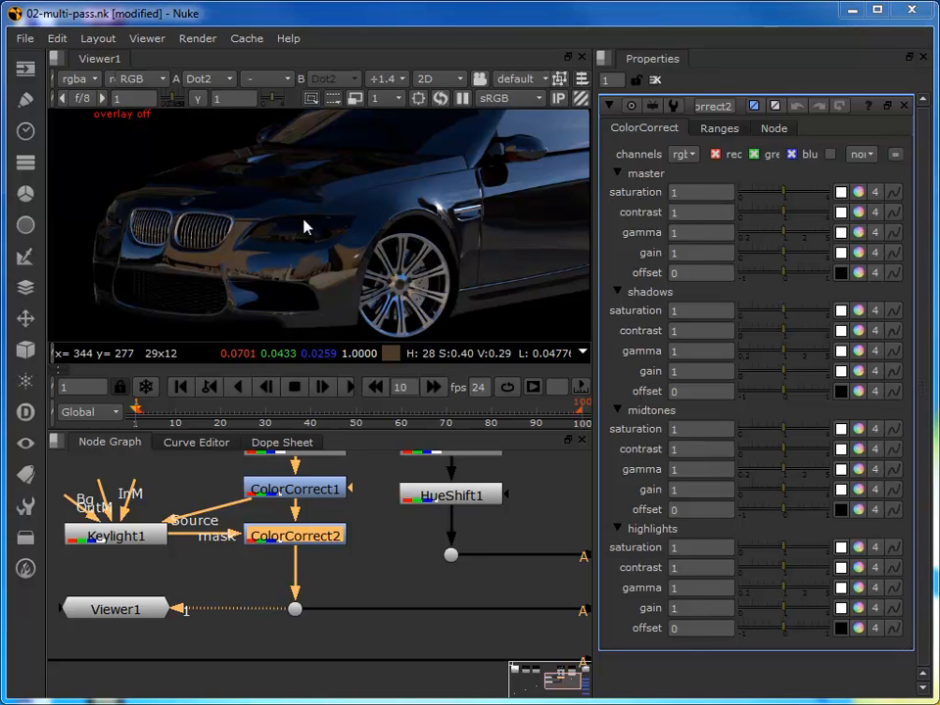
- Test the Keylight mask by raising ColorCorrect2's master saturation to 3.8 and lowering it to 1.1
scroll(372, 237, "down", 4)
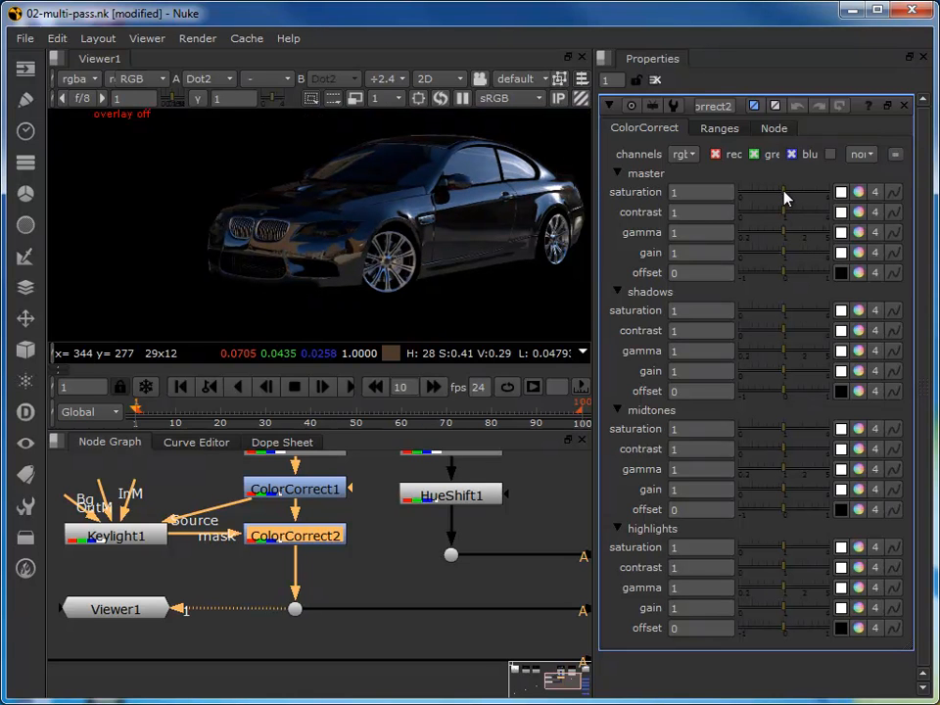
left_click_drag(787, 195, 831, 200)
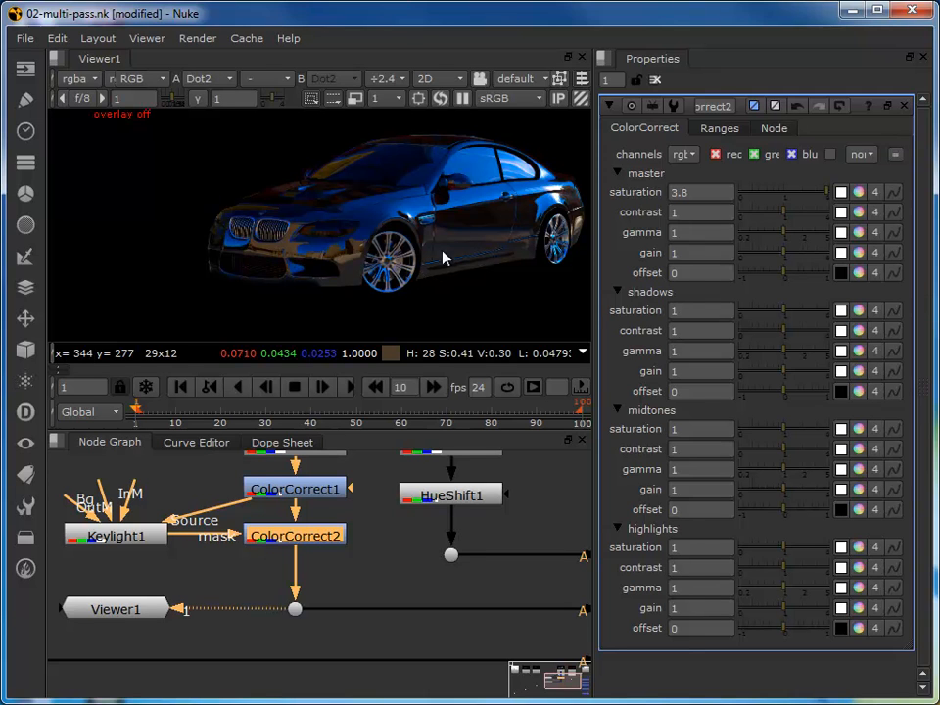
left_click_drag(826, 200, 789, 210)
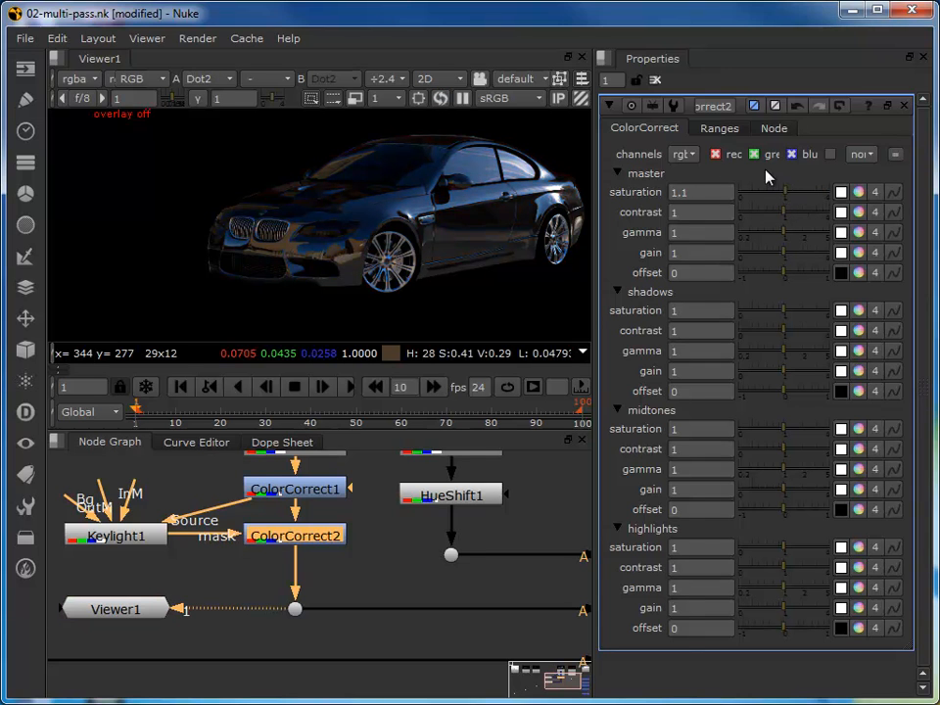
- Invert the mask of ColorCorrect2 in its range settings and return to the main colour correction controls
left_click(715, 136)
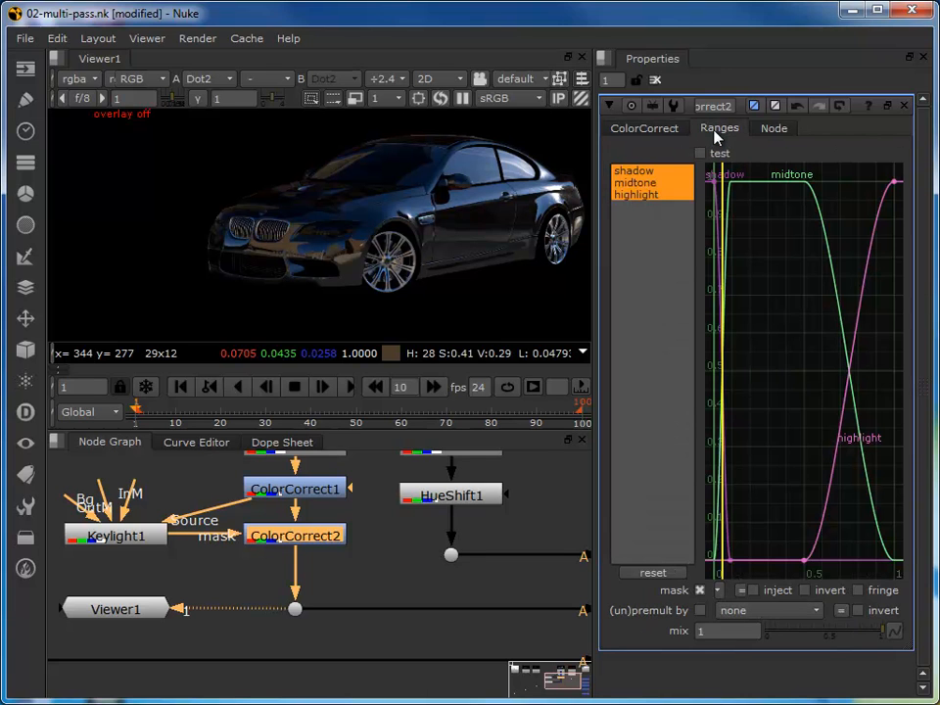
left_click(803, 591)
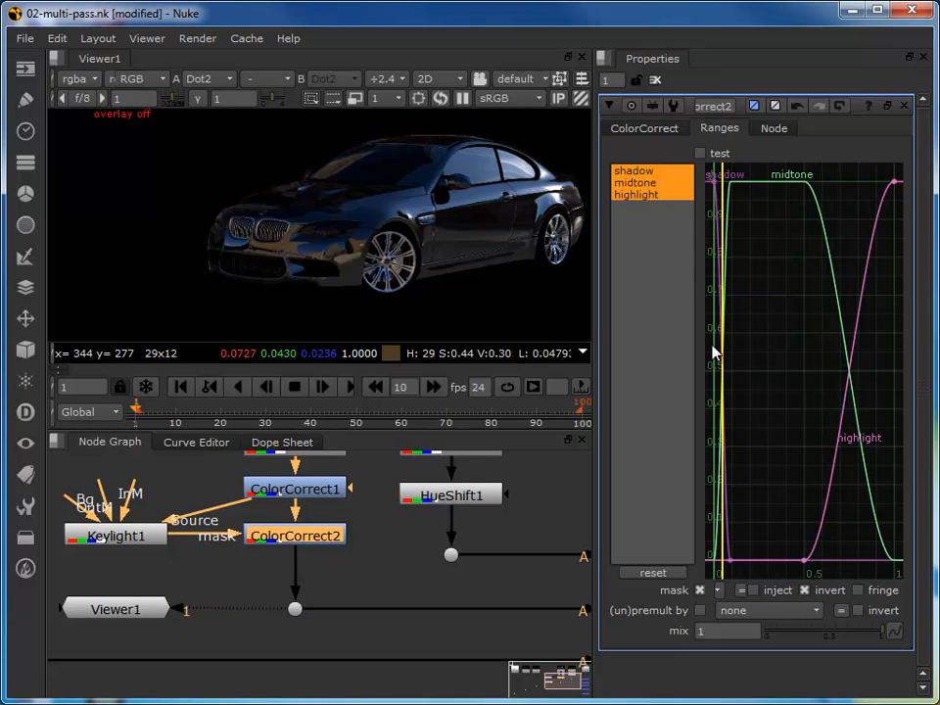
left_click(649, 130)
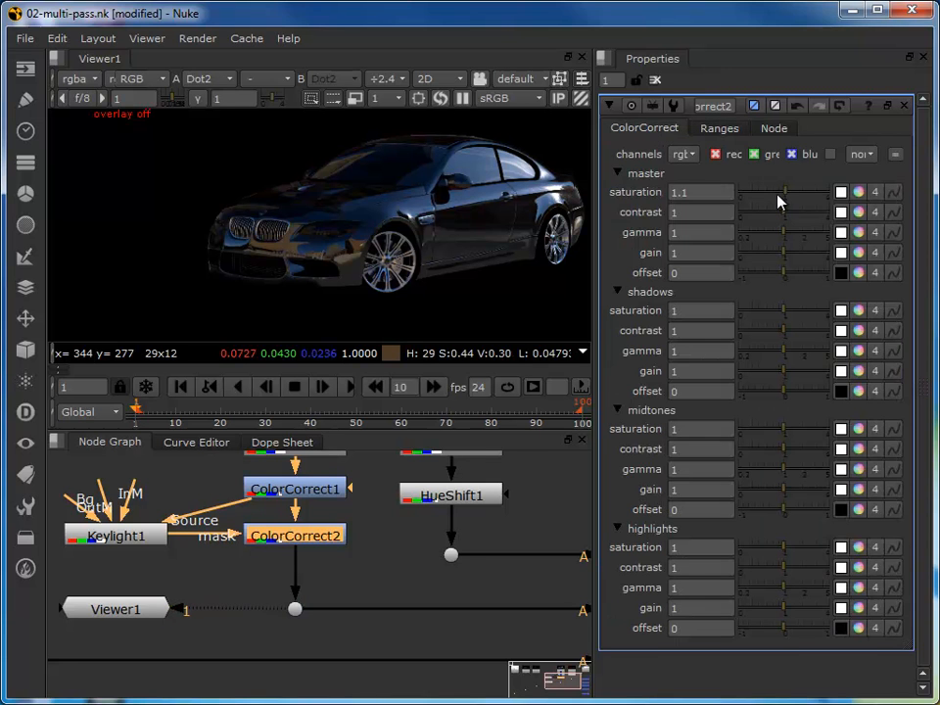
- Test the inverted mask with ColorCorrect2's master saturation at 2.4, and reset the saturation to 1
left_click_drag(788, 196, 809, 200)
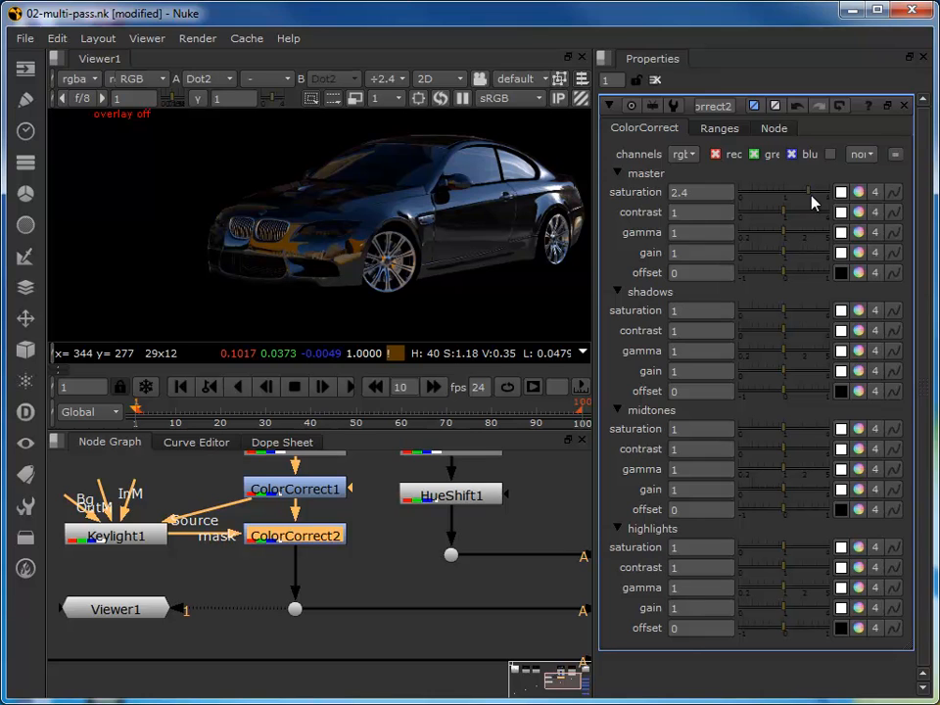
left_click_drag(810, 194, 784, 194)
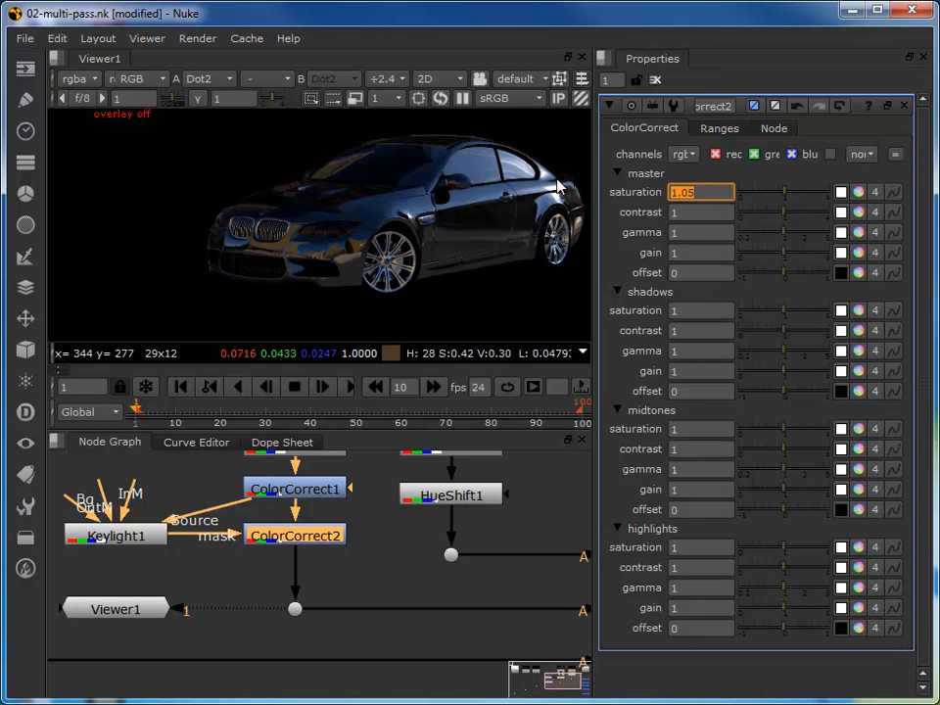
type("1")
key("Return")
- With the viewer on the last merge node, set ColorCorrect2's master saturation to red 2.2, green 0.92 and blue 0.76
scroll(252, 542, "down", 4)
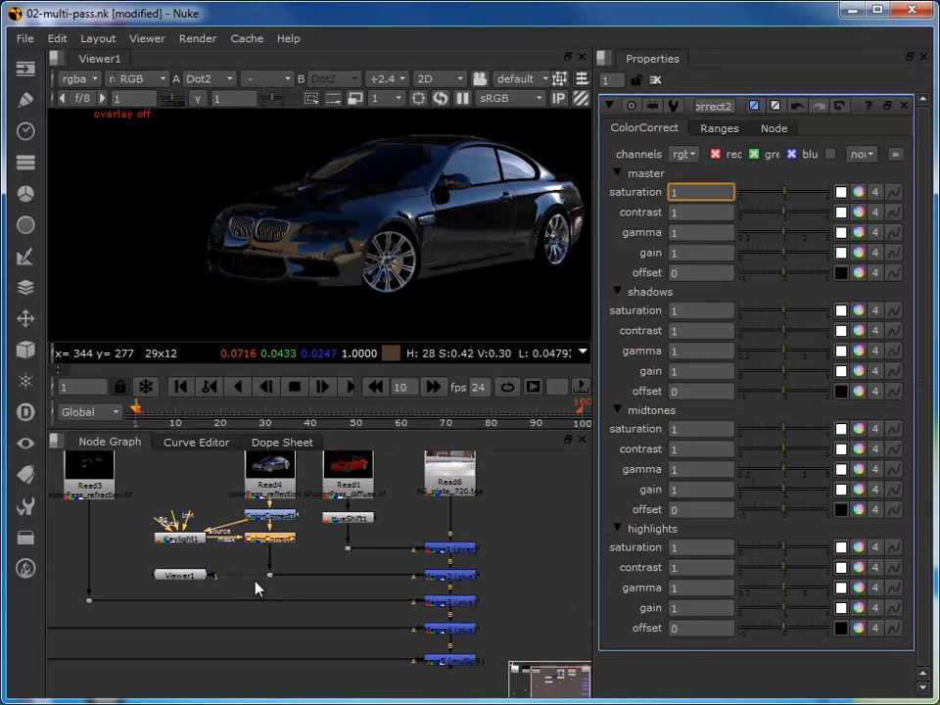
left_click_drag(224, 582, 447, 659)
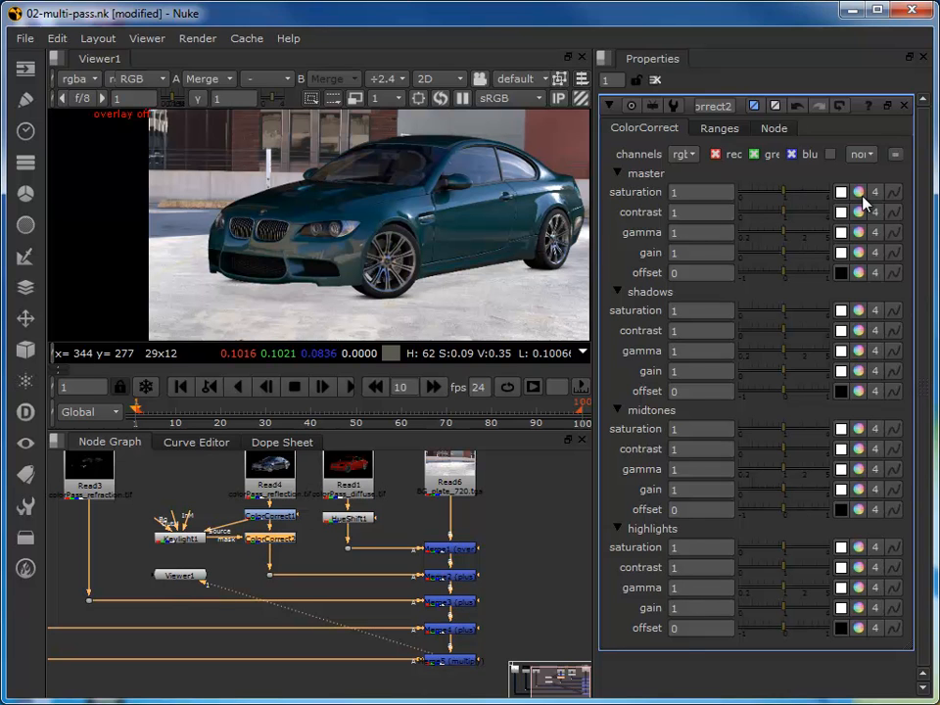
left_click(858, 192)
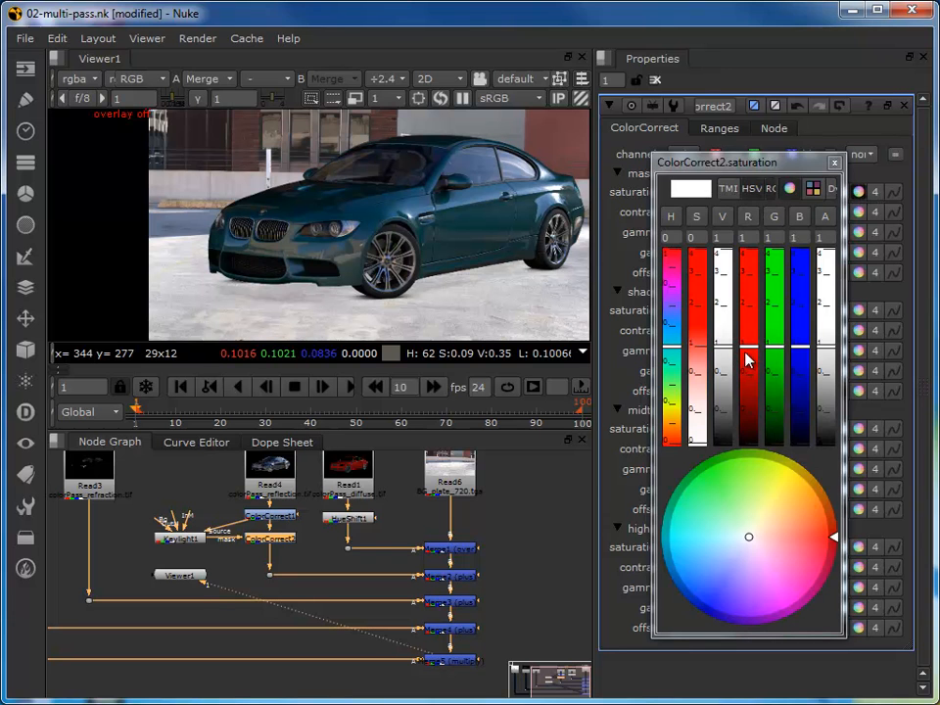
left_click_drag(749, 352, 756, 303)
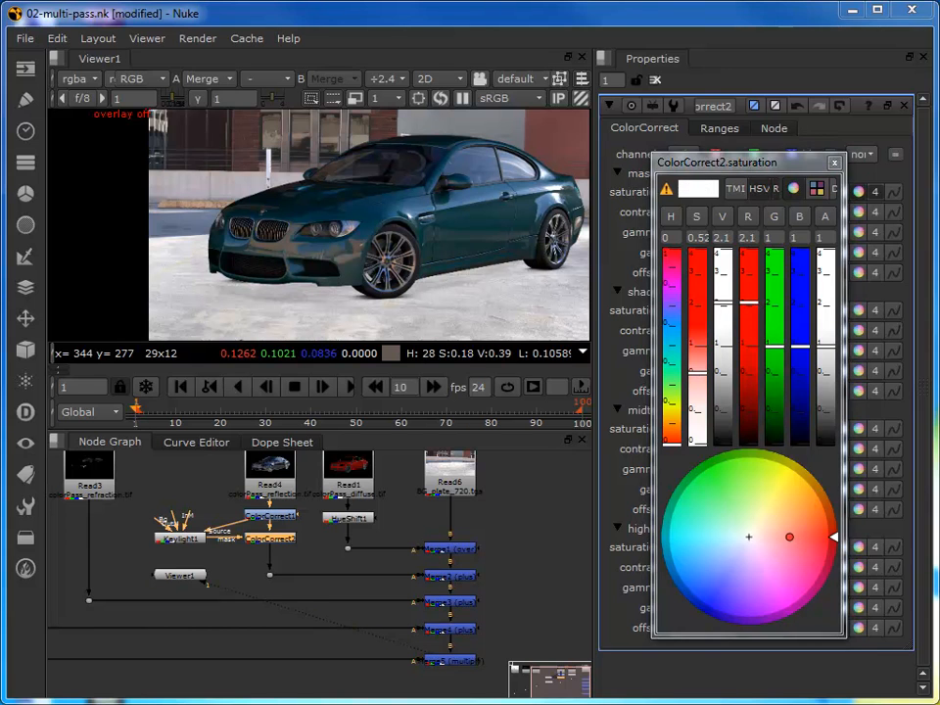
mouse_move(811, 350)
left_mouse_down()
mouse_move(776, 350)
mouse_move(775, 358)
mouse_move(795, 363)
left_mouse_up()
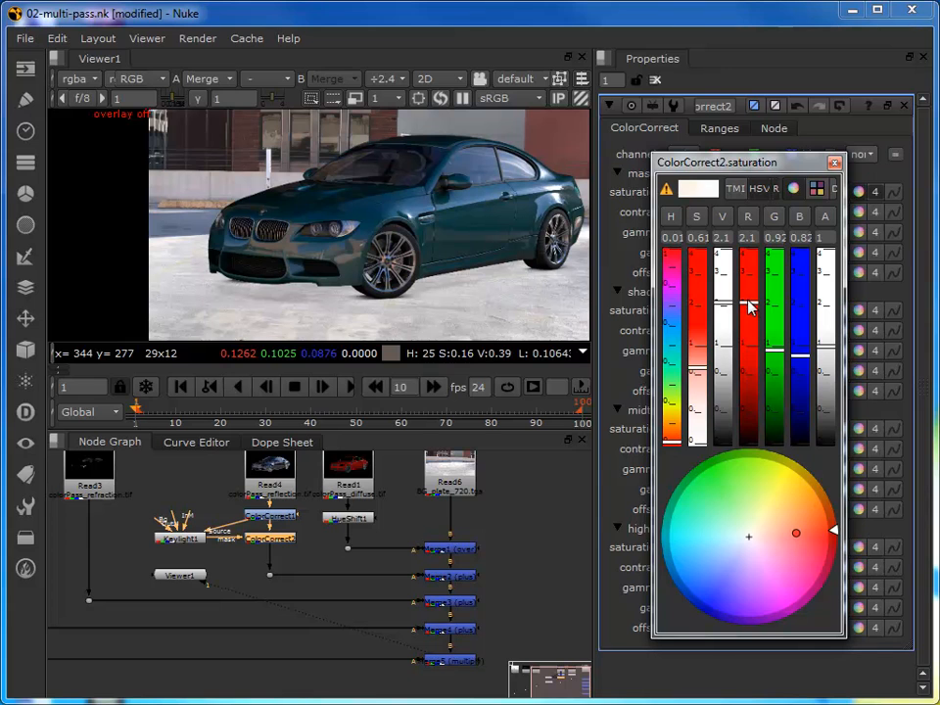
left_click_drag(750, 307, 749, 304)
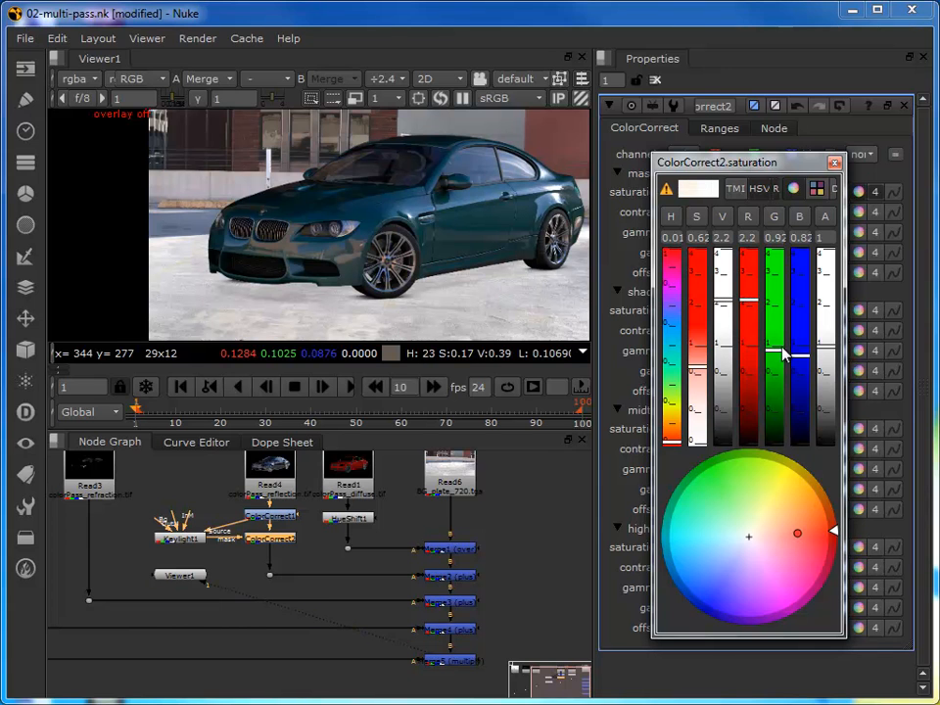
left_click_drag(801, 361, 801, 361)
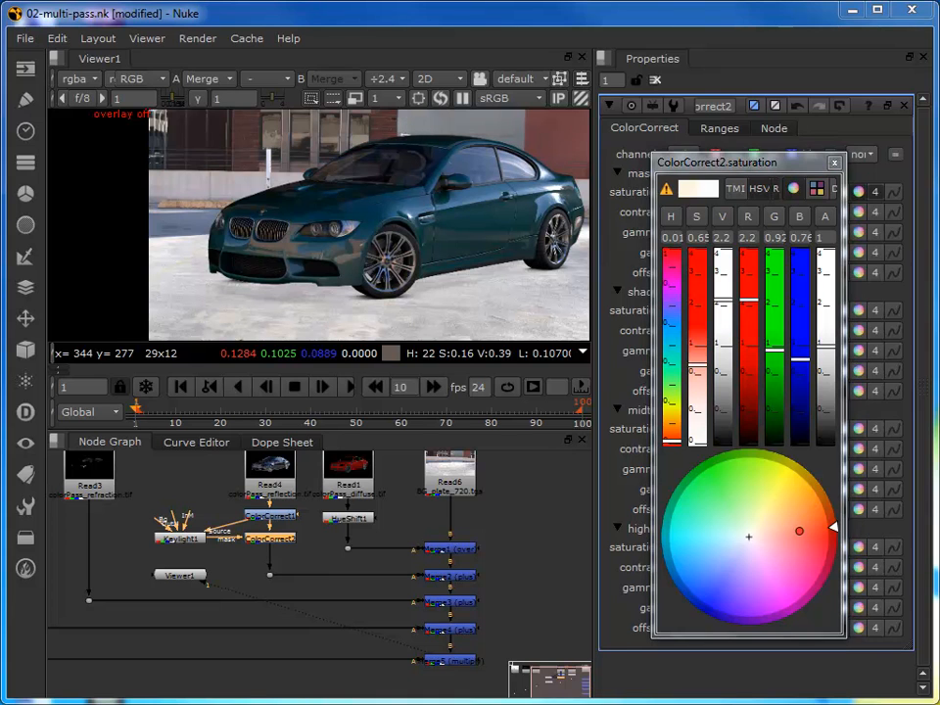
left_click(833, 163)
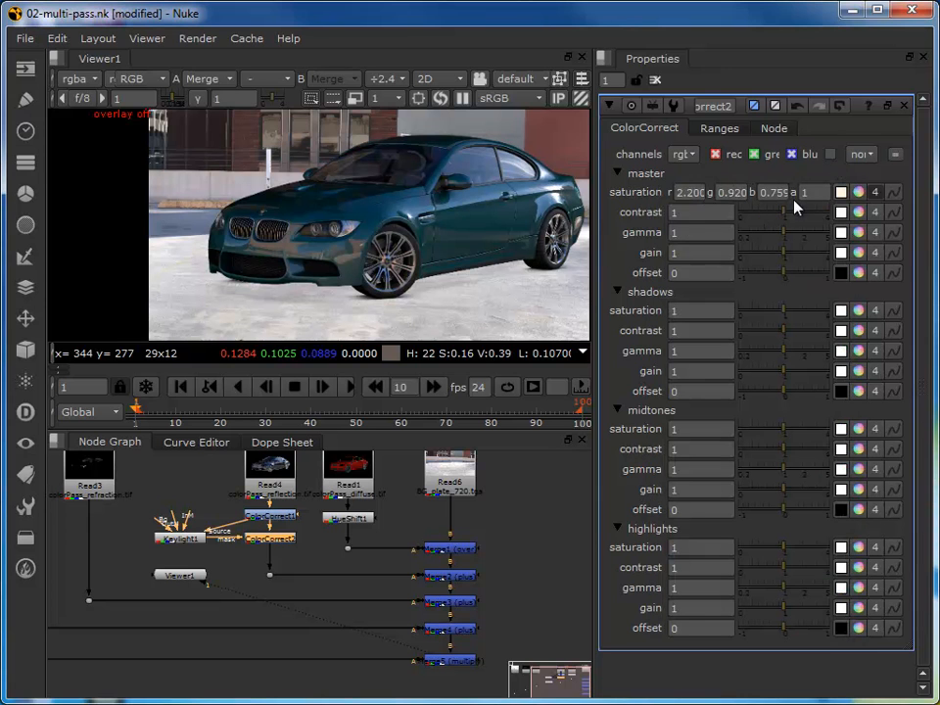
- Move the Viewer1 node beside the last merge node, Merge5, in the node graph
scroll(375, 215, "down", 2)
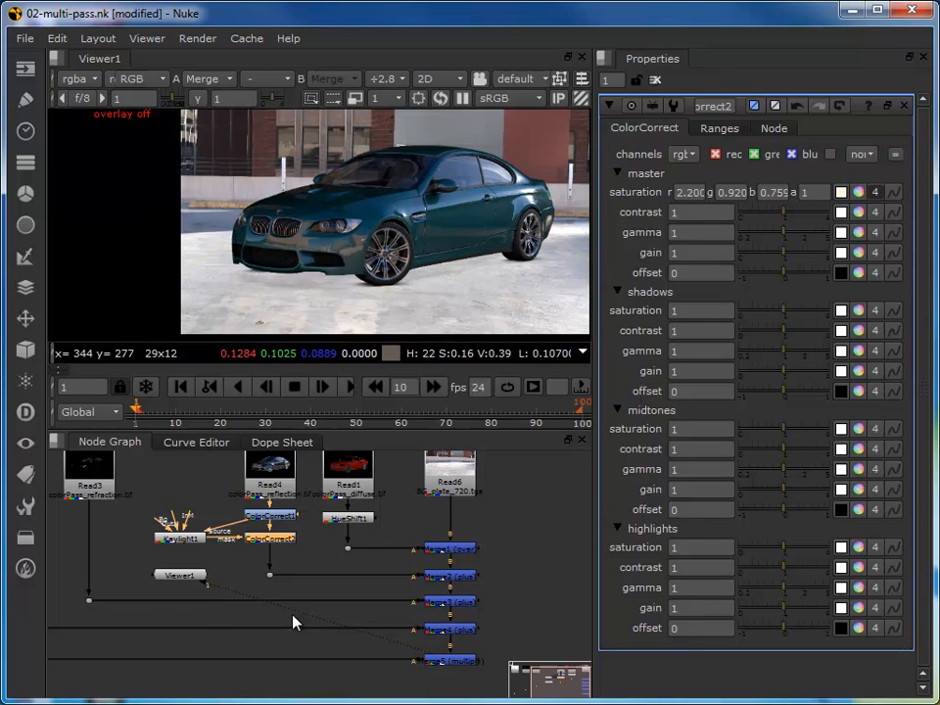
left_click(184, 587)
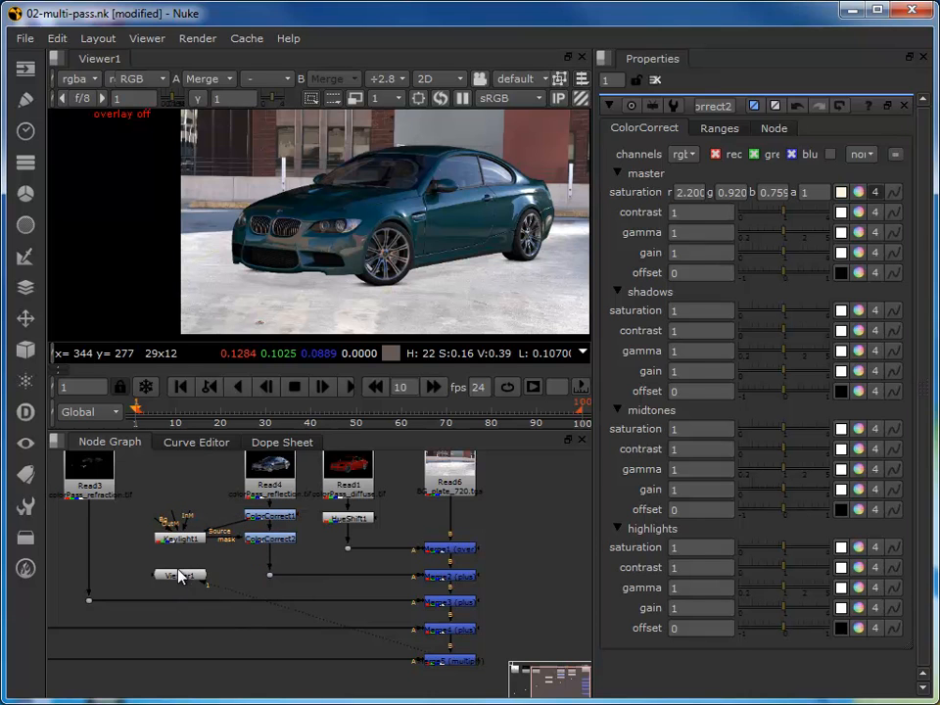
left_click(176, 578)
left_click_drag(172, 580, 528, 665)
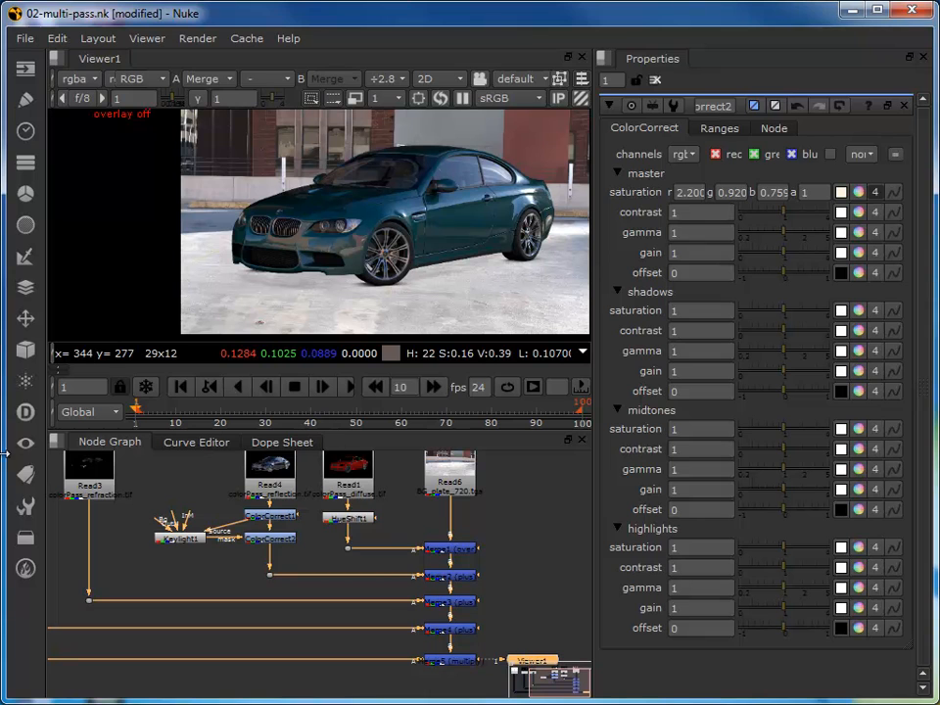
- Add a dot to Keylight1's source connection and arrange the dot beside ColorCorrect1 with Keylight1 directly below it
left_click_drag(191, 545, 150, 513)
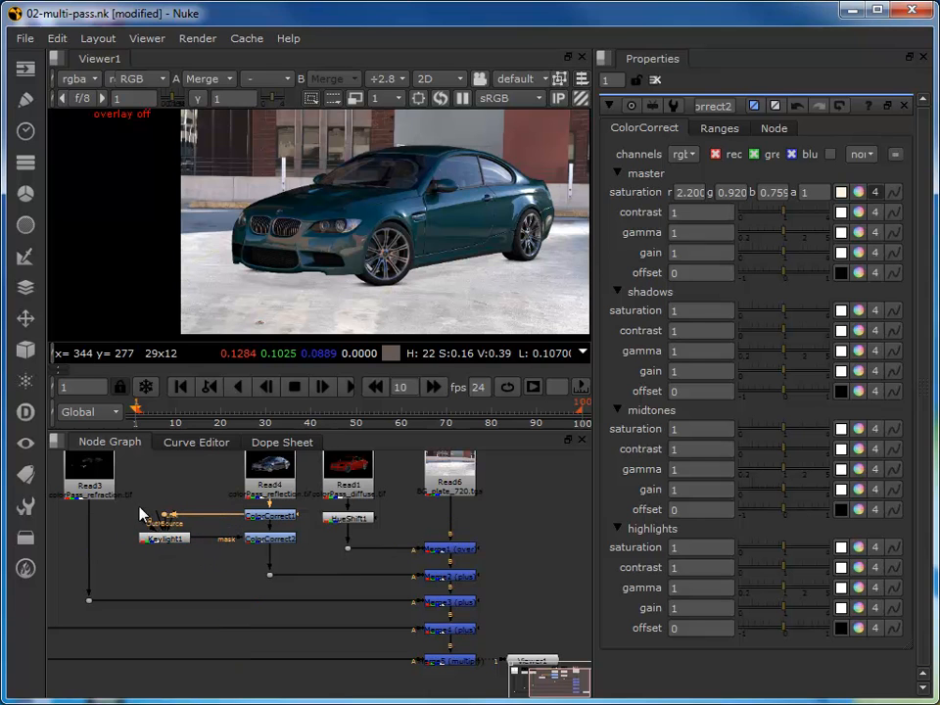
mouse_move(139, 496)
left_mouse_down()
mouse_move(181, 560)
mouse_move(199, 566)
mouse_move(172, 540)
mouse_move(211, 543)
left_mouse_up()
left_click_drag(166, 516, 208, 564)
left_click_drag(190, 516, 204, 518)
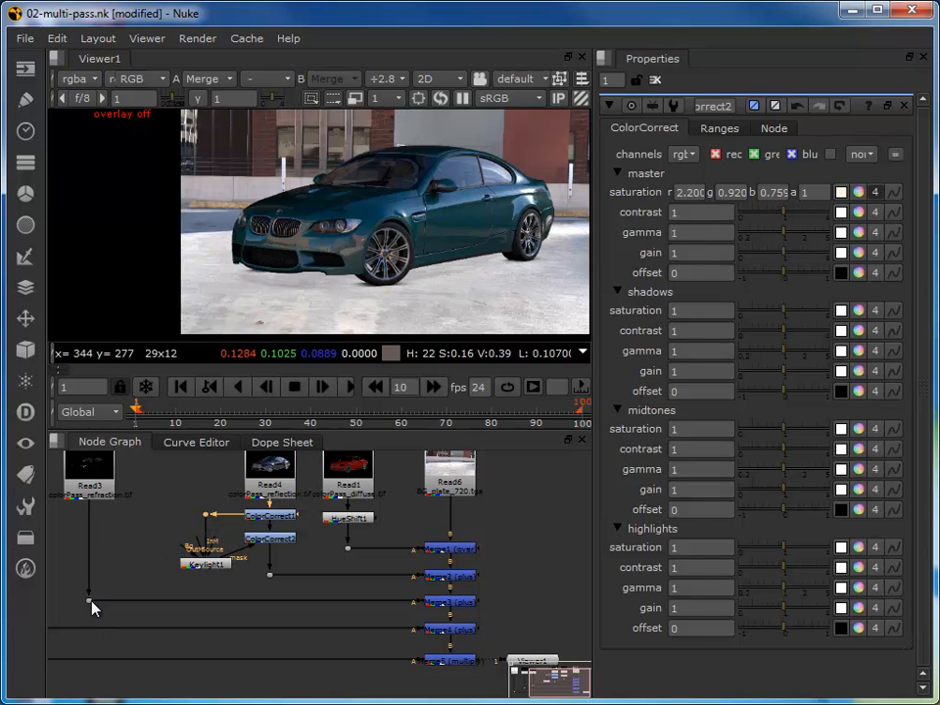
- Move the three leftmost pass branches, with their dots, closer to the rest of the node graph and deselect them
scroll(91, 608, "down", 2)
middle_click_drag(89, 607, 225, 604)
left_click_drag(61, 458, 261, 681)
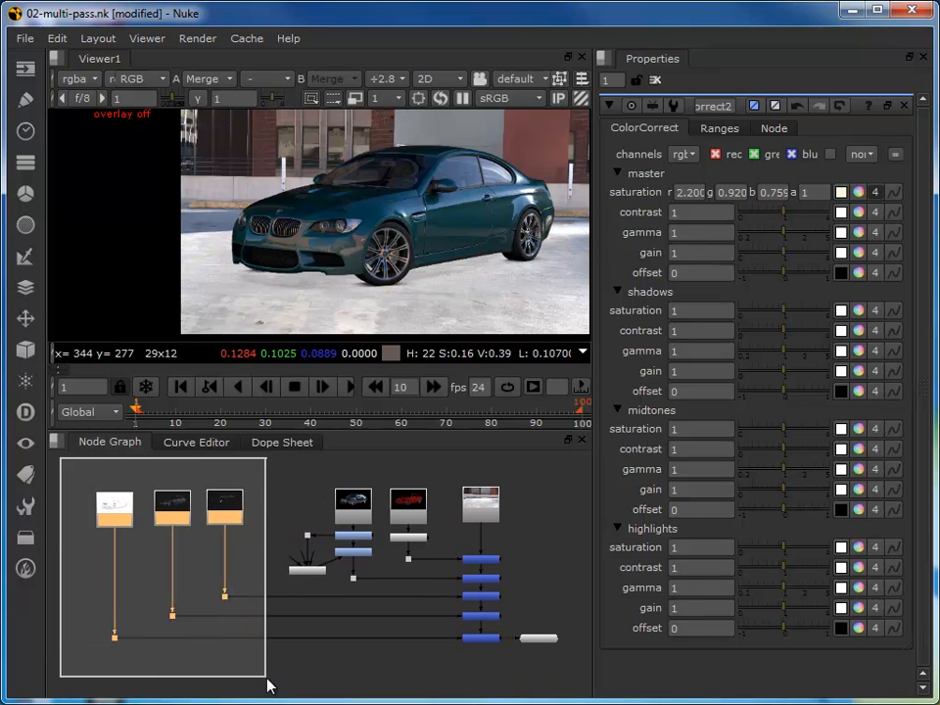
left_click_drag(226, 512, 267, 510)
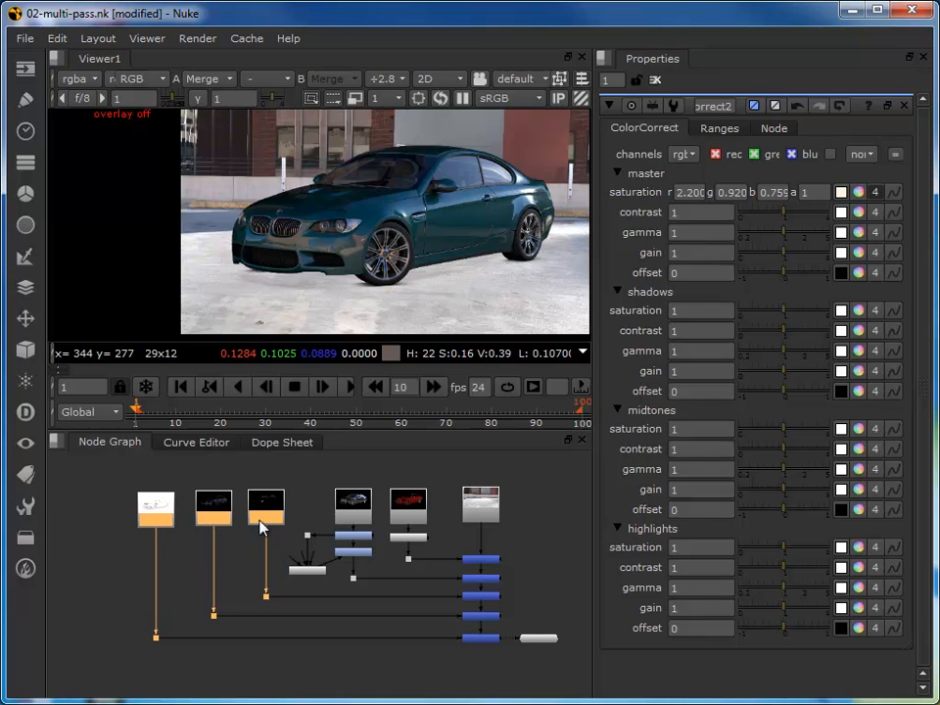
left_click(268, 672)
scroll(273, 644, "up", 2)
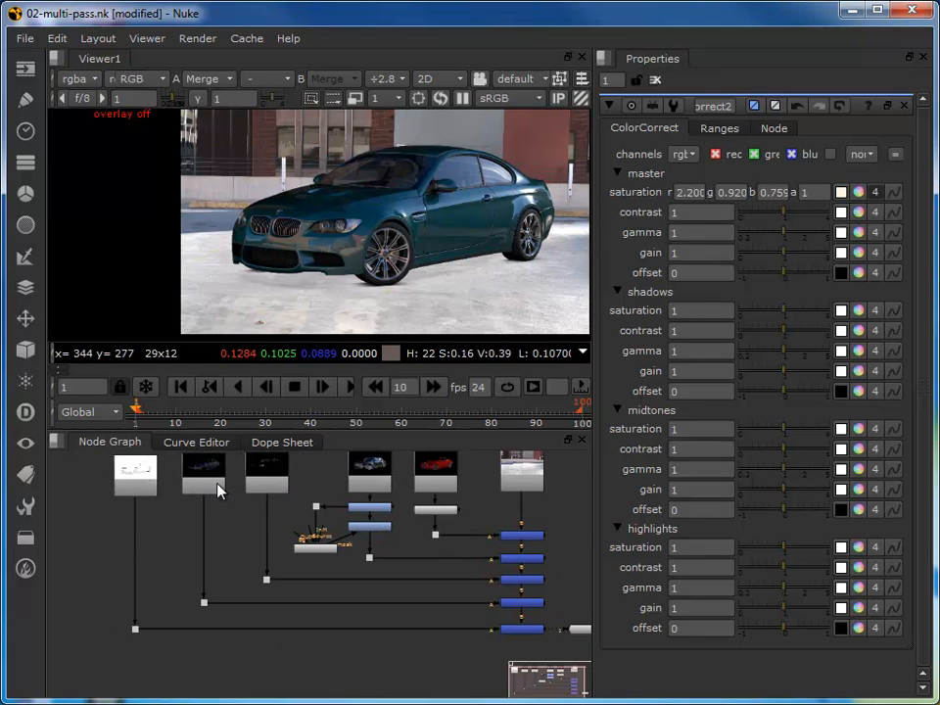
- View the refraction pass on its own by connecting the viewer to its dot, and reconnect the viewer to the last merge node
left_click(260, 479)
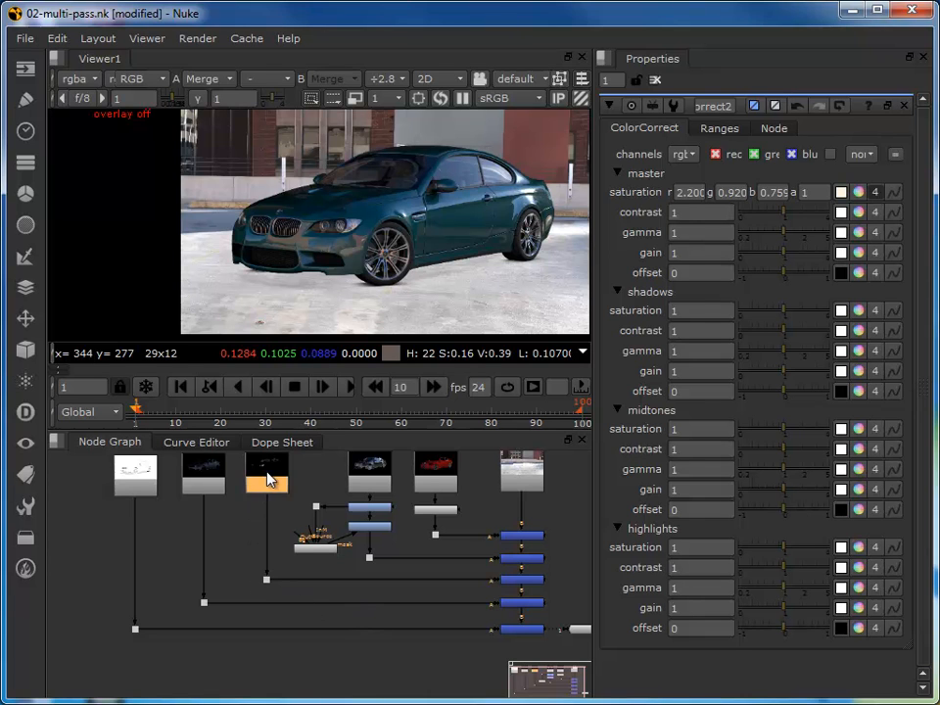
left_click_drag(550, 630, 267, 581)
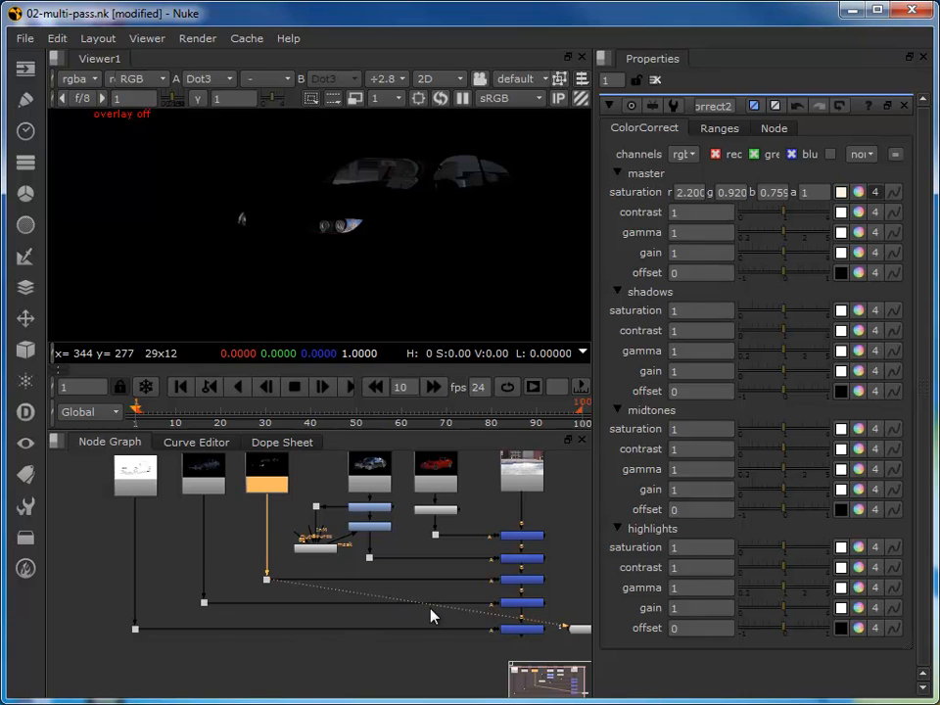
left_click_drag(438, 606, 484, 622)
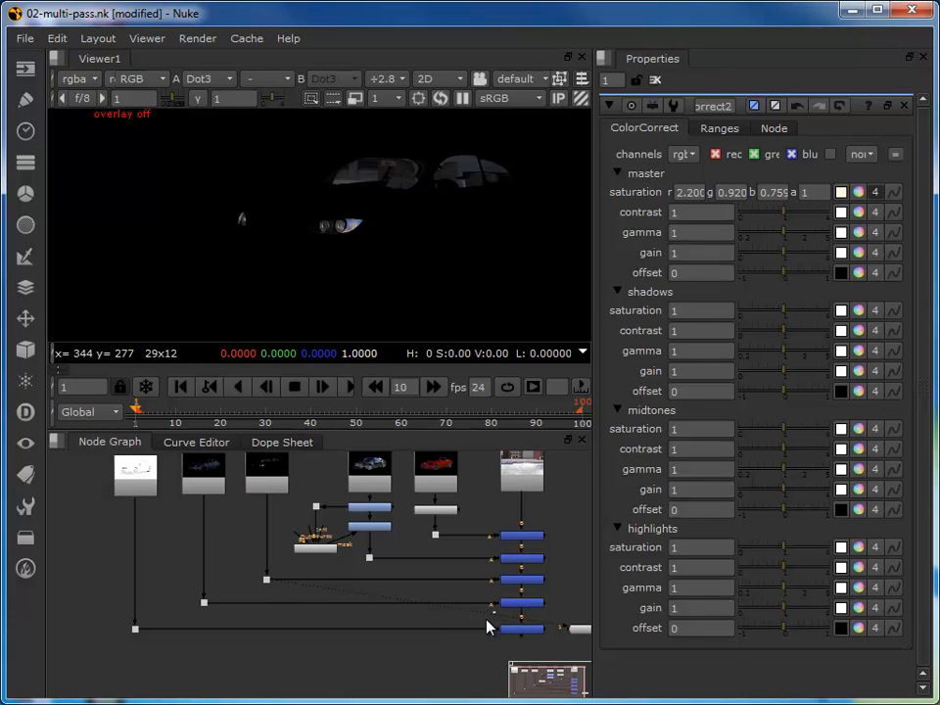
left_click_drag(562, 629, 531, 630)
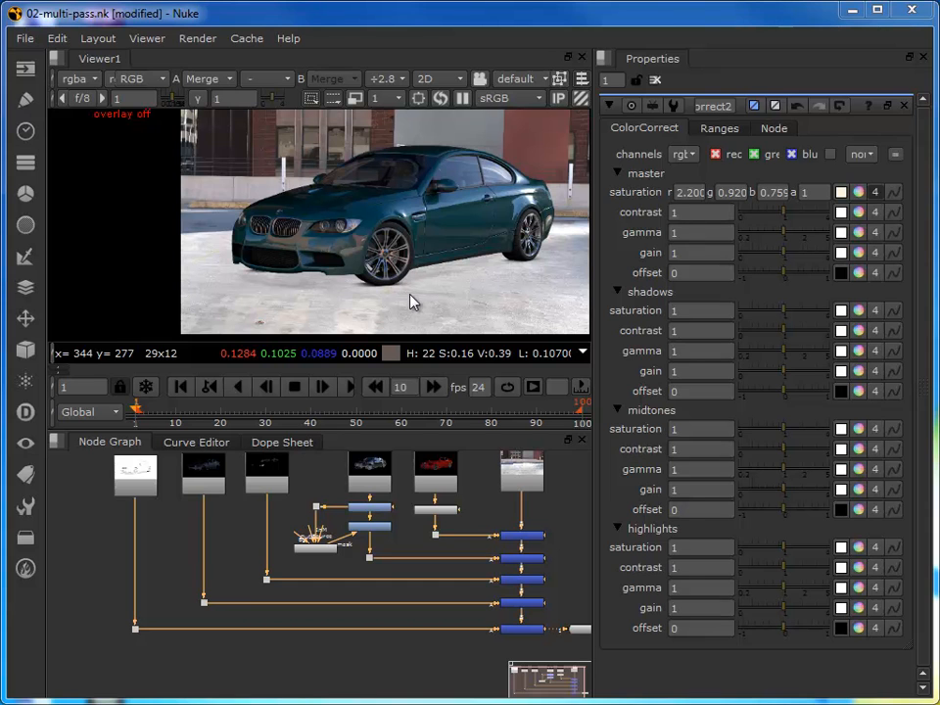
- Add a Blur node below the refraction pass, raise its size to 6.5 and reduce the size slightly
left_click(255, 474)
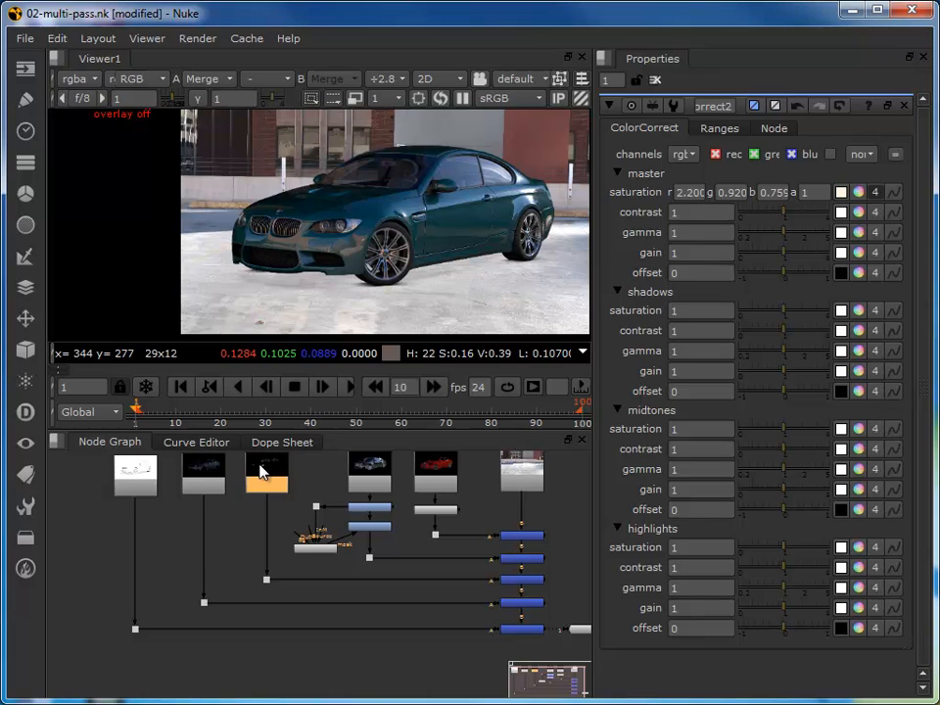
key("Tab")
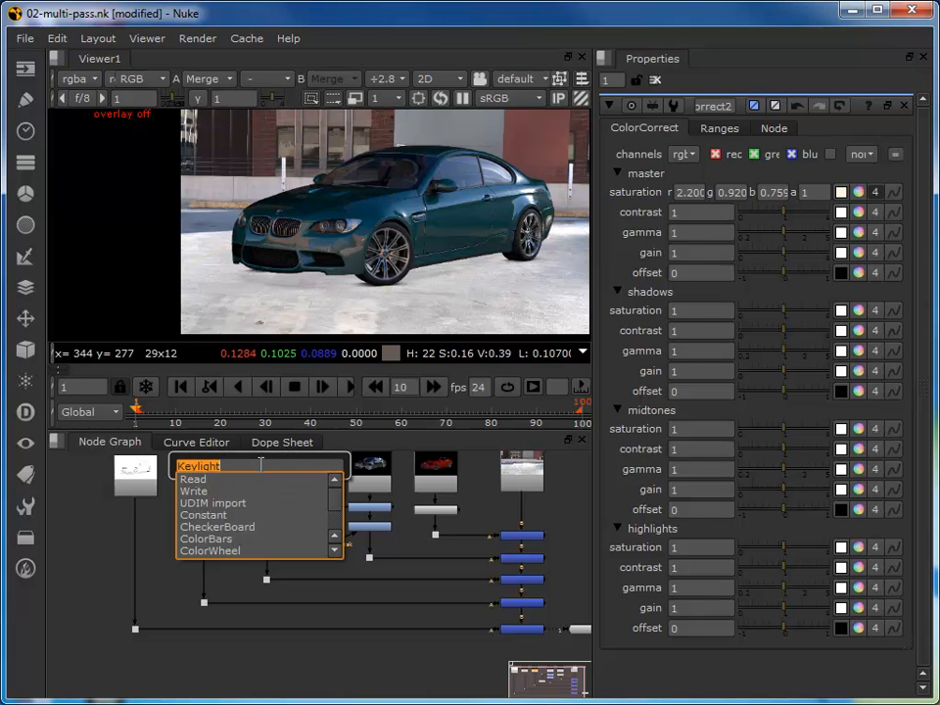
type("blu")
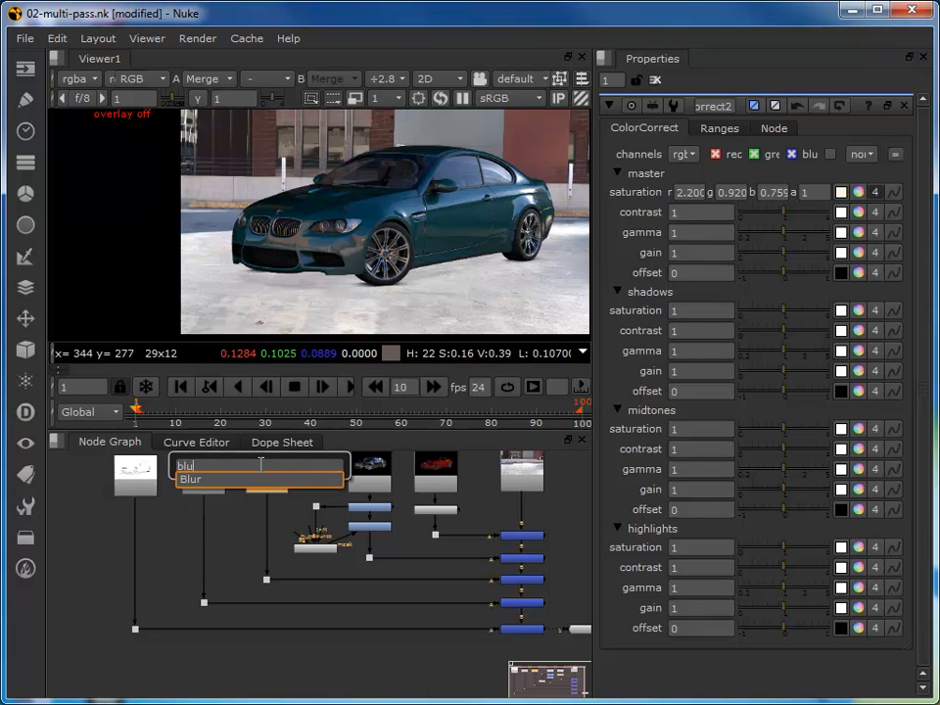
left_click(203, 482)
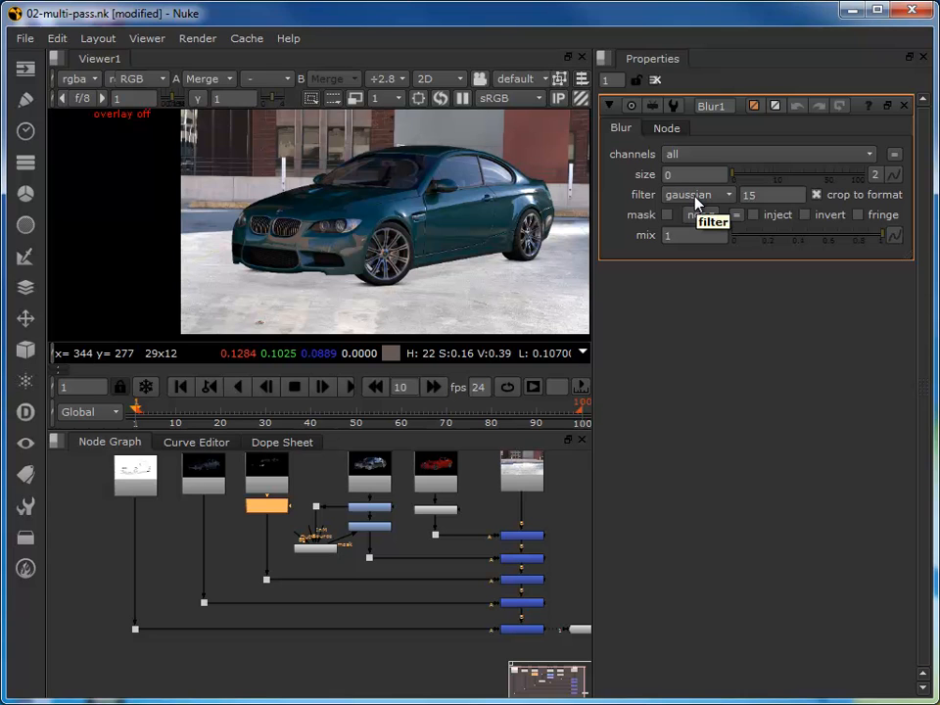
left_click_drag(732, 179, 766, 189)
scroll(184, 215, "up", 2)
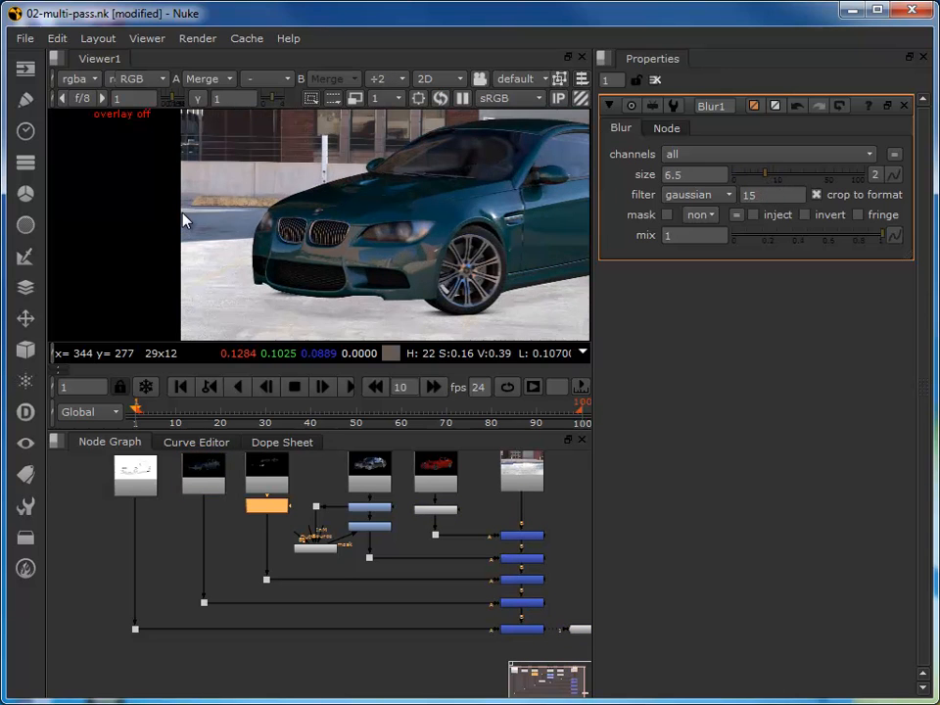
mouse_move(758, 176)
left_mouse_down()
mouse_move(701, 189)
mouse_move(759, 180)
left_mouse_up()
left_click(756, 175)
- Open the settings of Merge3, which adds the refraction pass, and set its mix to 0.75
left_click(520, 580)
double_click(520, 580)
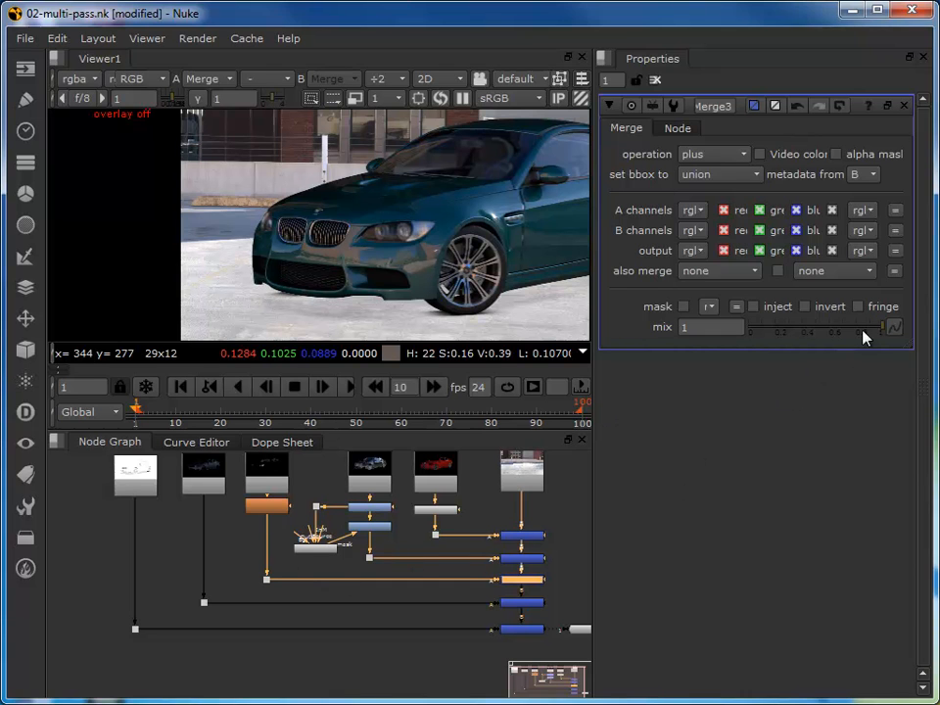
left_click_drag(884, 332, 848, 340)
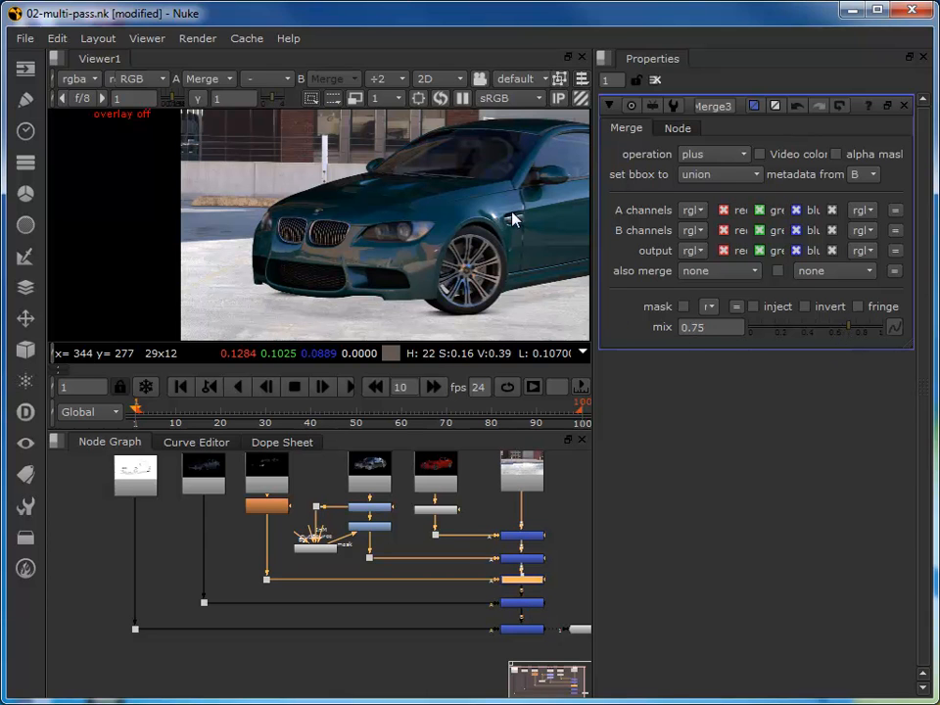
- Compare the composite with the refraction read node disabled and enabled, and lower Merge3's mix to 0.5
left_click(264, 477)
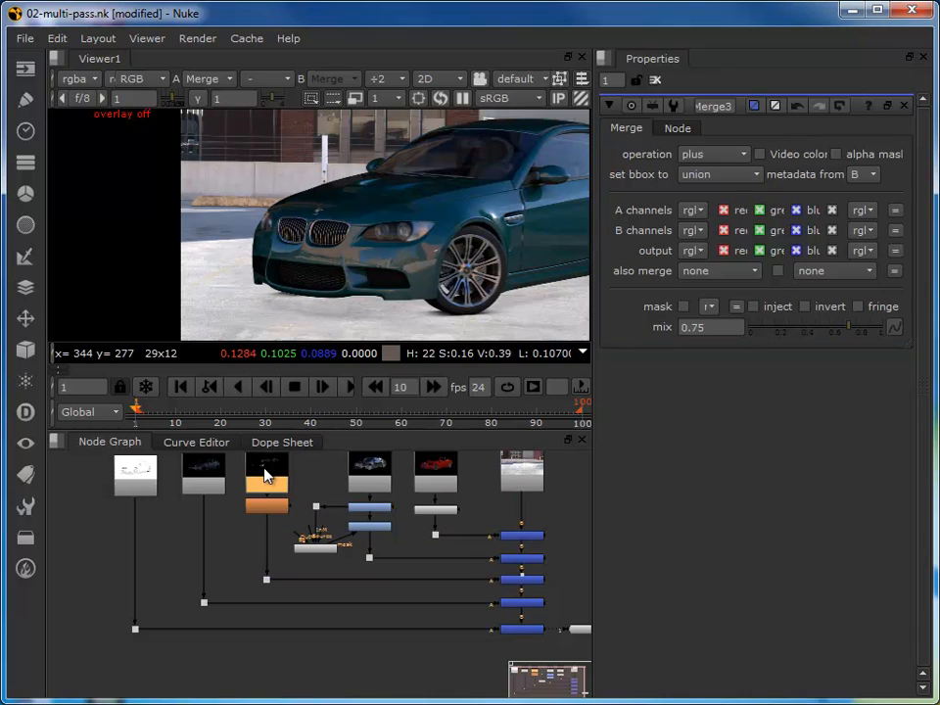
key("d")
key("d")
key("d")
key("d")
key("d")
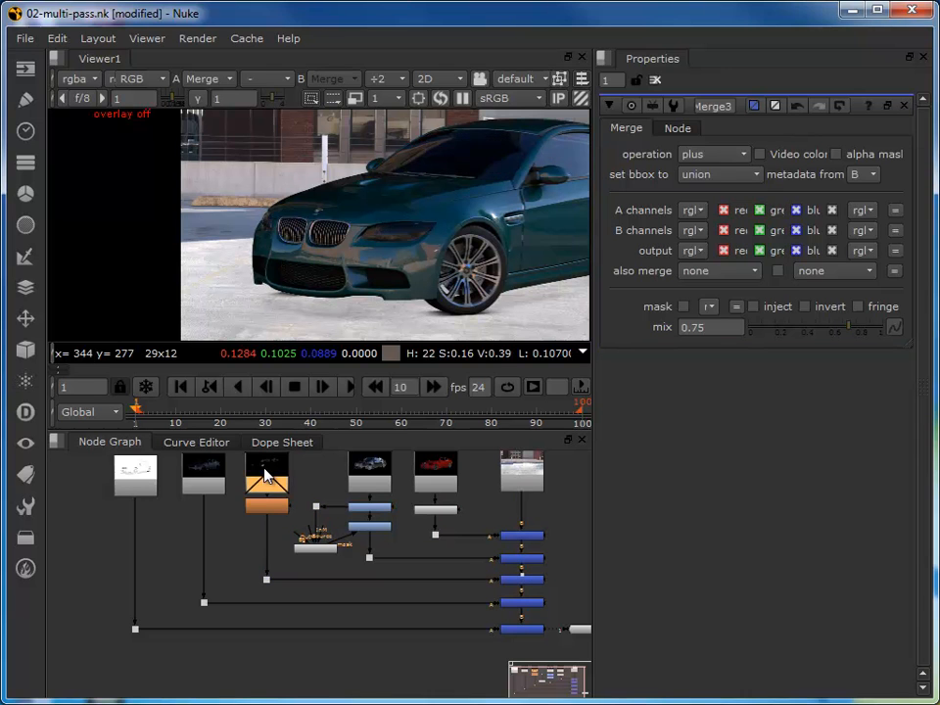
key("d")
key("d")
key("d")
key("d")
key("d")
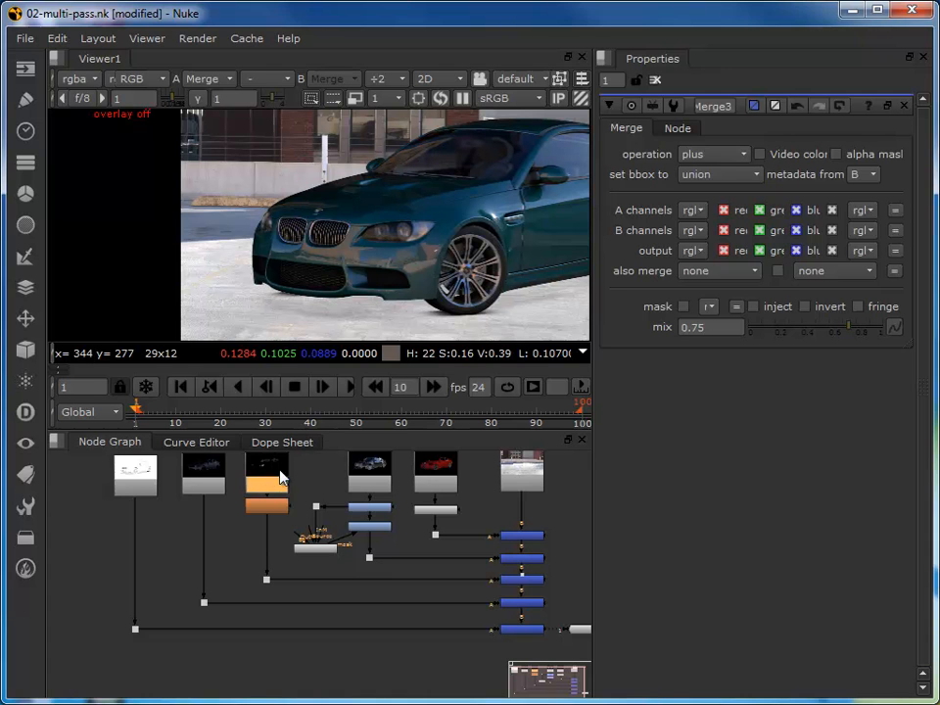
left_click_drag(850, 331, 818, 339)
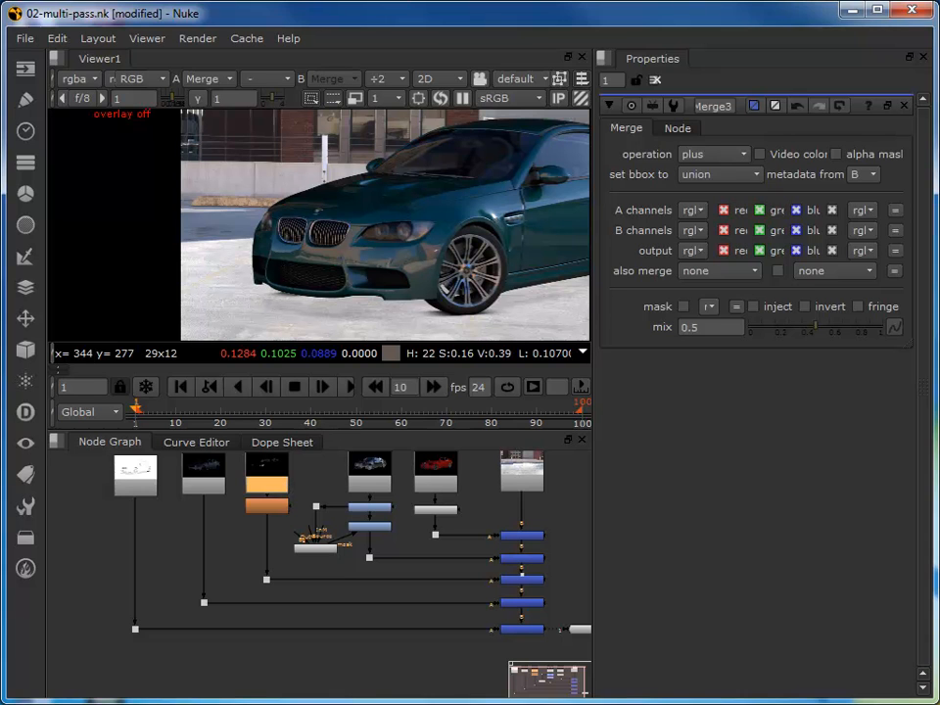
- Toggle the read node of the second pass from the left off and on to examine its effect on the composite
left_click(203, 472)
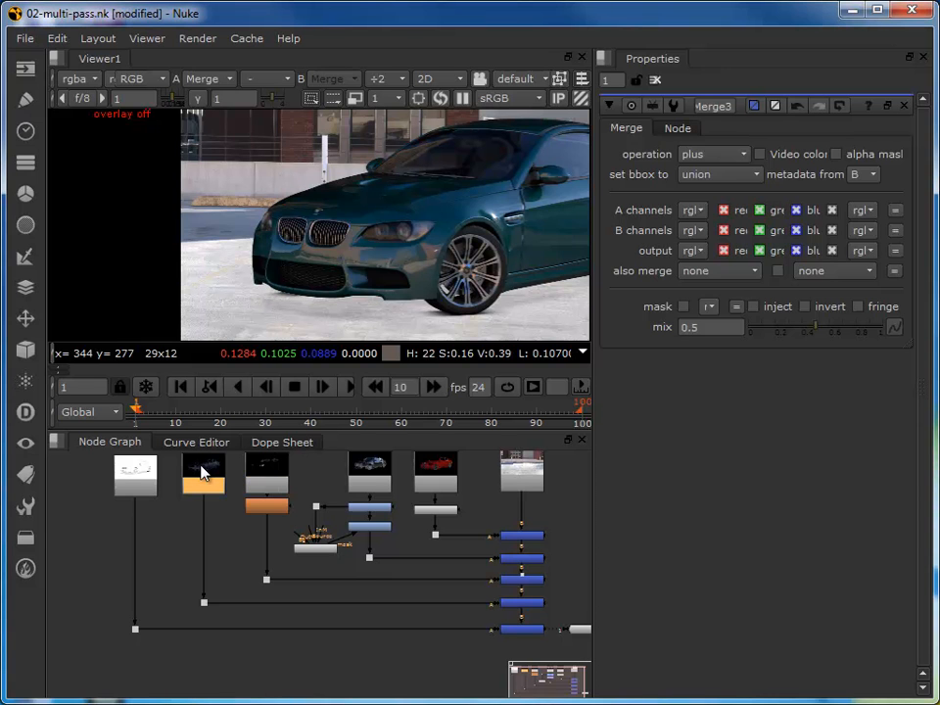
key("d")
key("d")
key("d")
key("d")
key("d")
key("d")
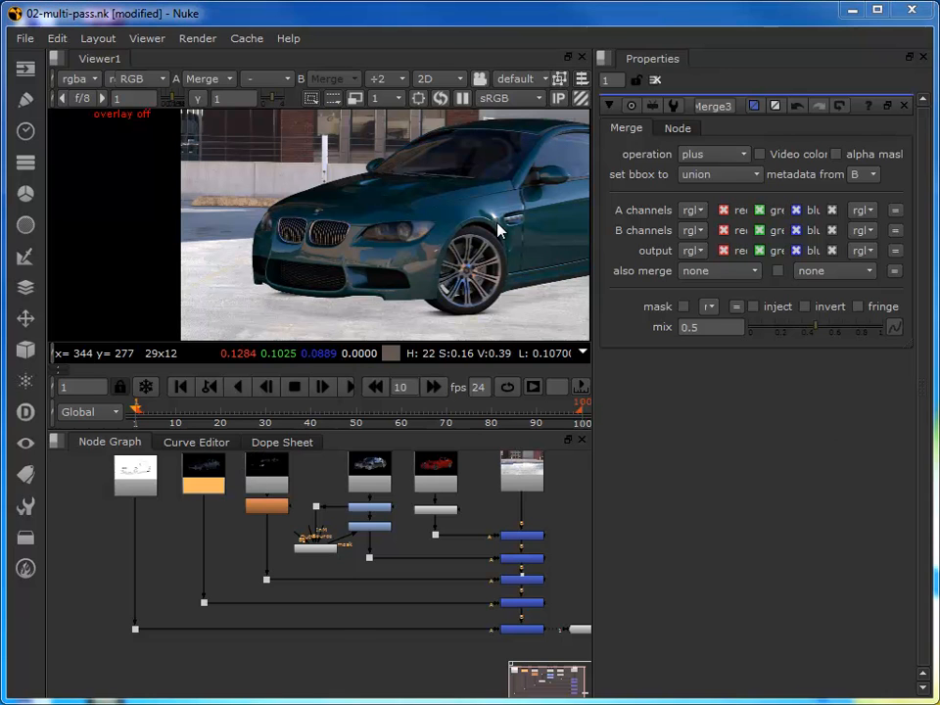
- Add a Glow node below the second pass from the left and compare the whole car with the glow disabled and enabled
scroll(497, 237, "down", 2)
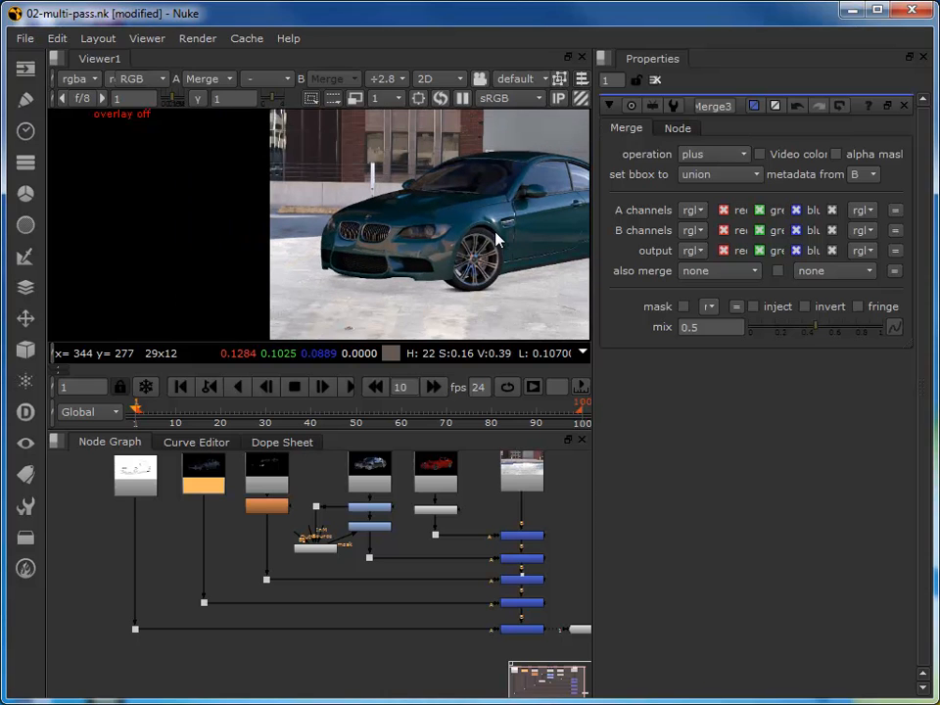
middle_click_drag(497, 238, 368, 240)
scroll(368, 238, "up", 1)
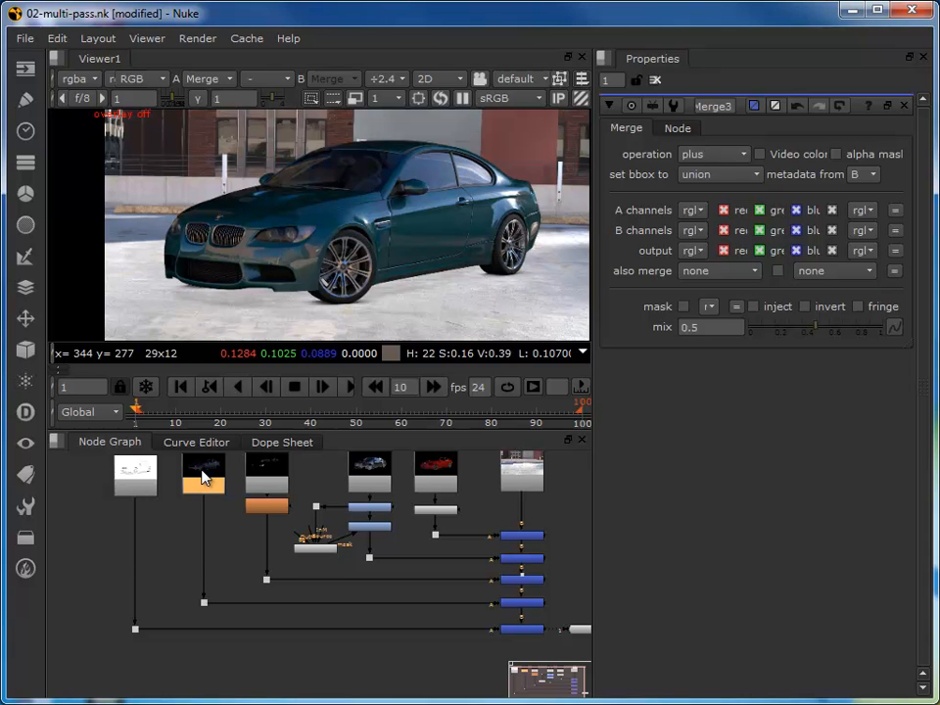
key("Tab")
type("glow")
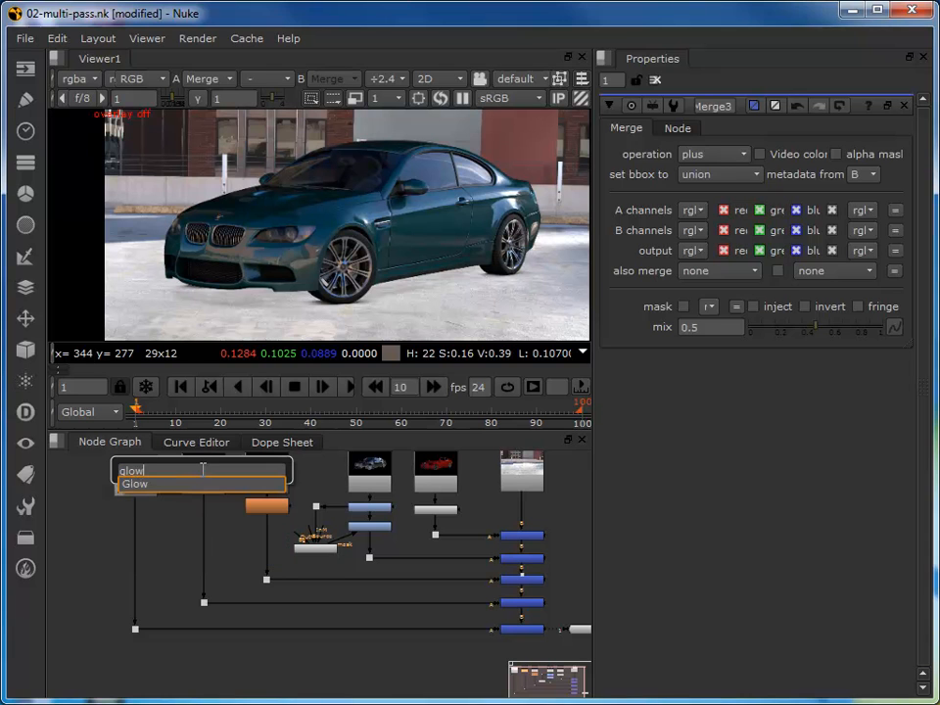
left_click(142, 487)
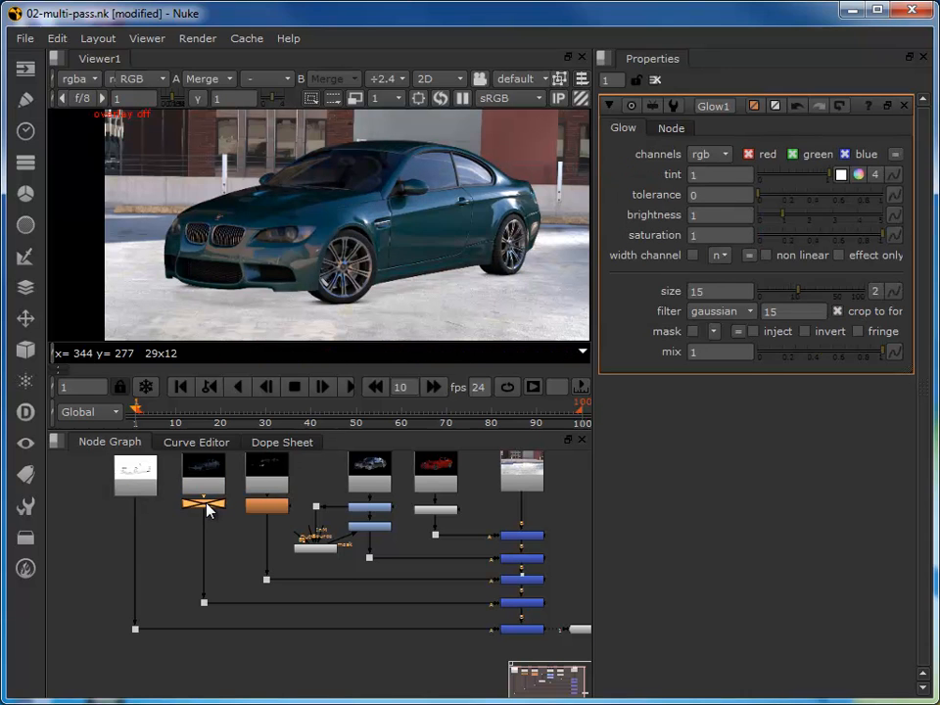
key("d")
key("d")
key("d")
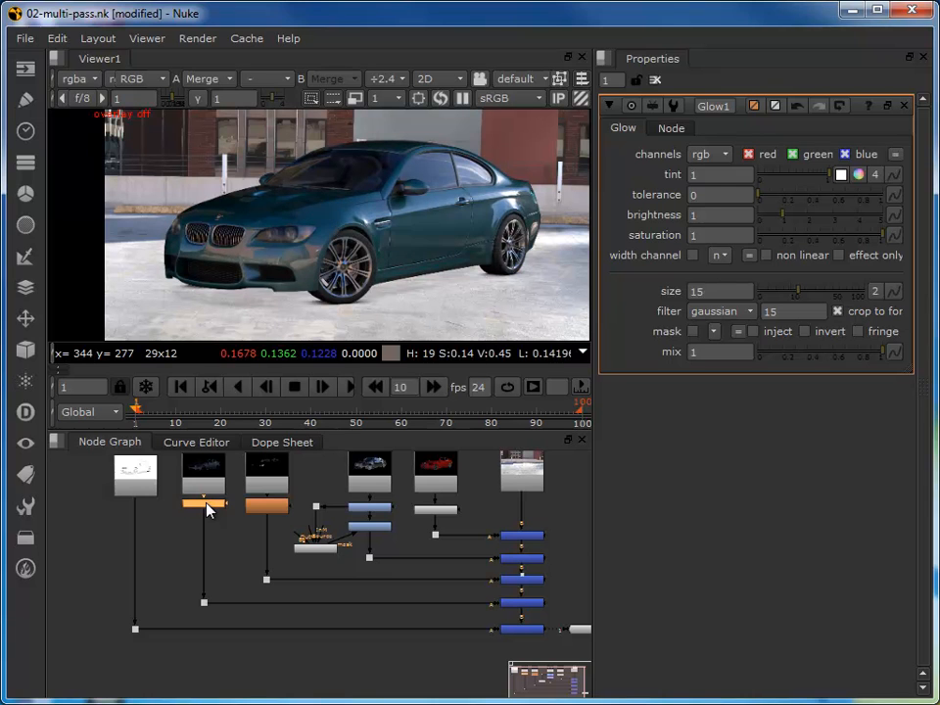
key("d")
- Sample a grey tint of red 0.47, green 0.45, blue 0.49 from the background for Glow1, and toggle the glow to compare
left_click(203, 192, "ctrl")
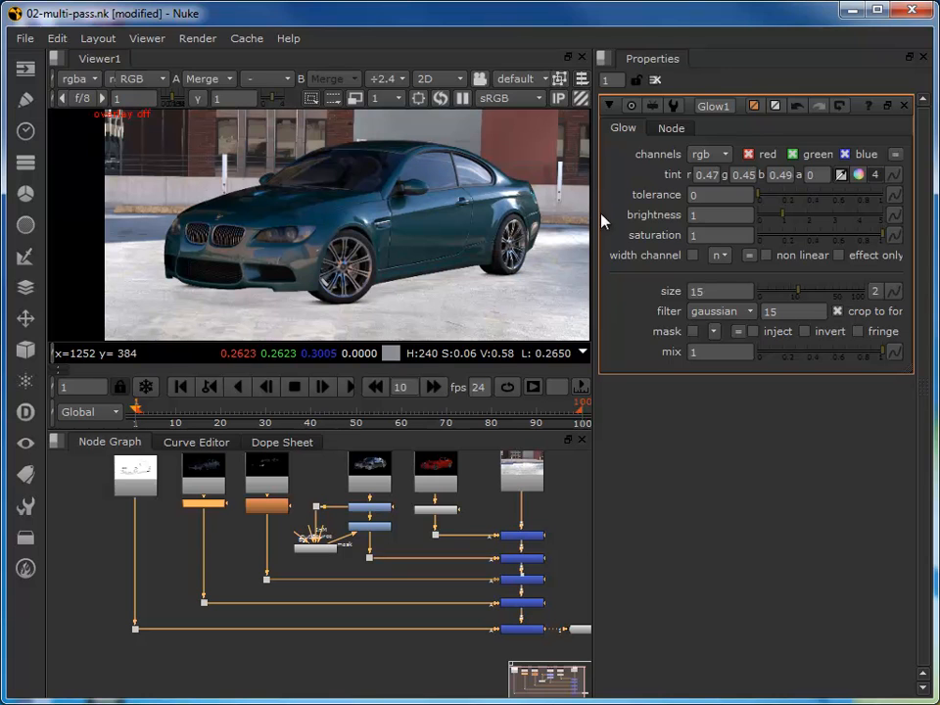
left_click(841, 178)
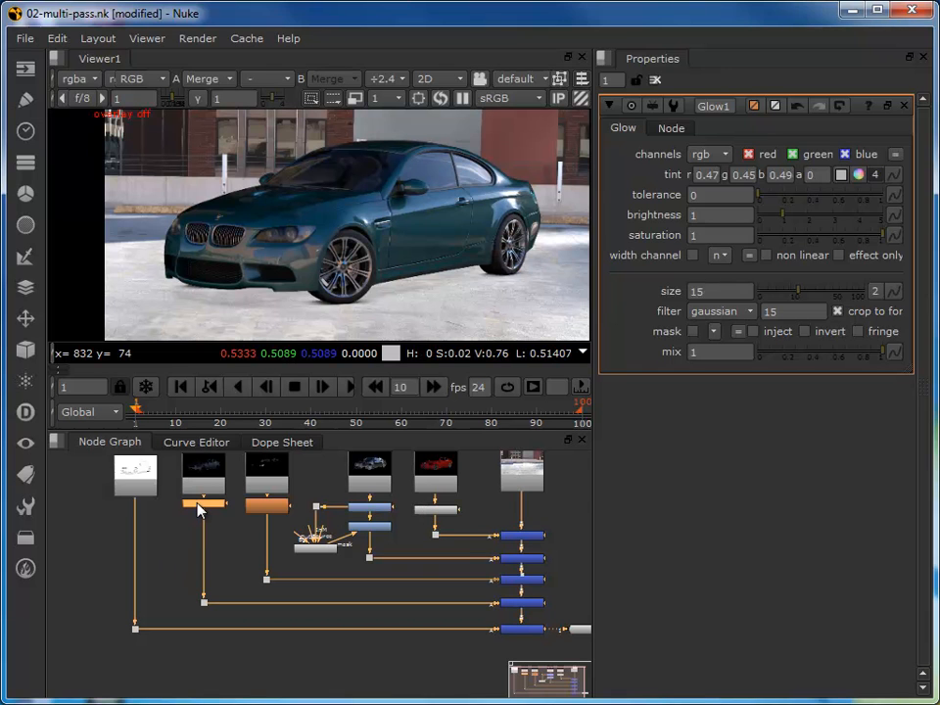
key("d")
key("d")
key("d")
key("d")
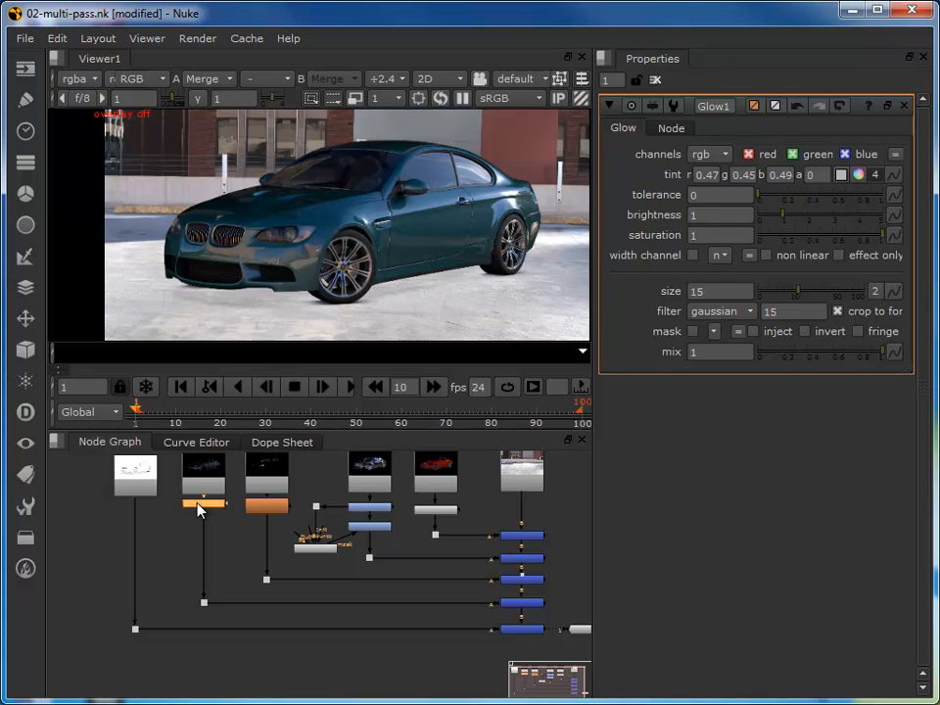
key("d")
key("d")
- Lower Glow1's mix to 0.9 and compare the composite with the glow disabled and enabled
left_click_drag(881, 356, 870, 366)
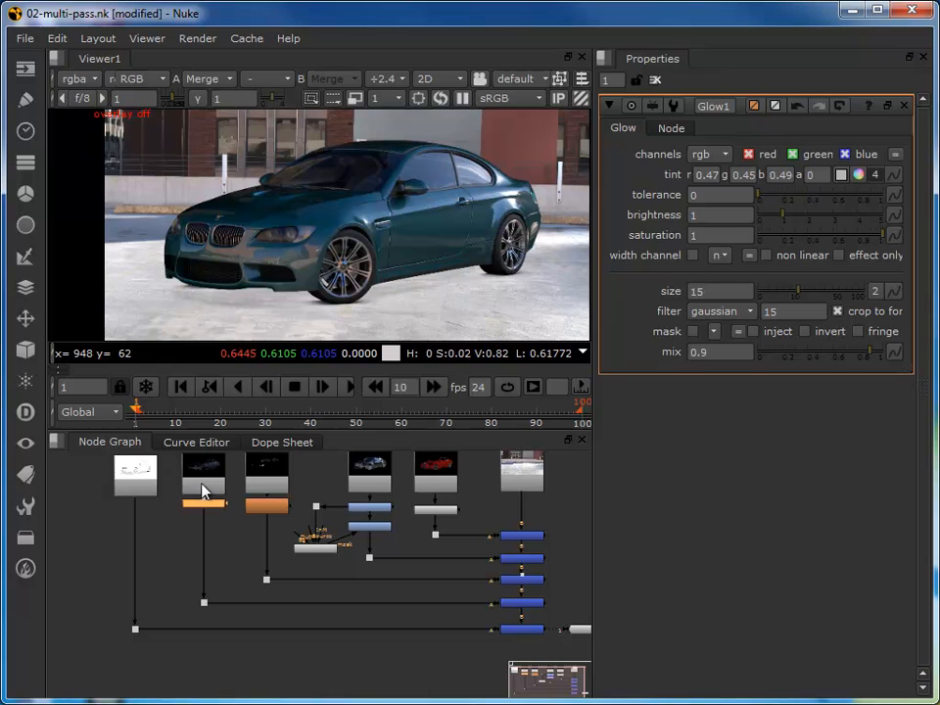
key("d")
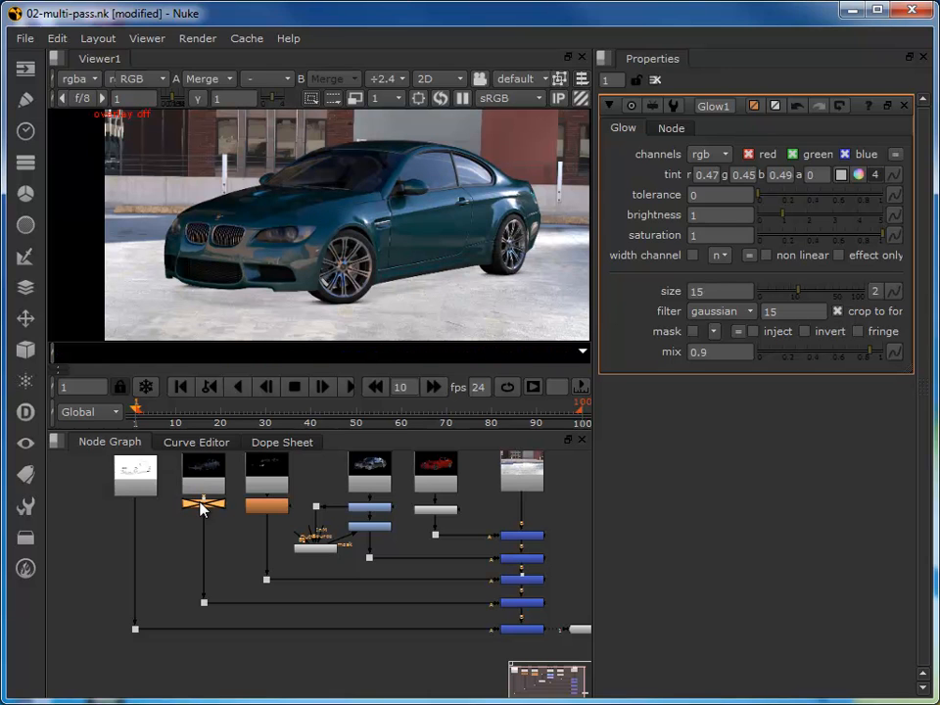
key("d")
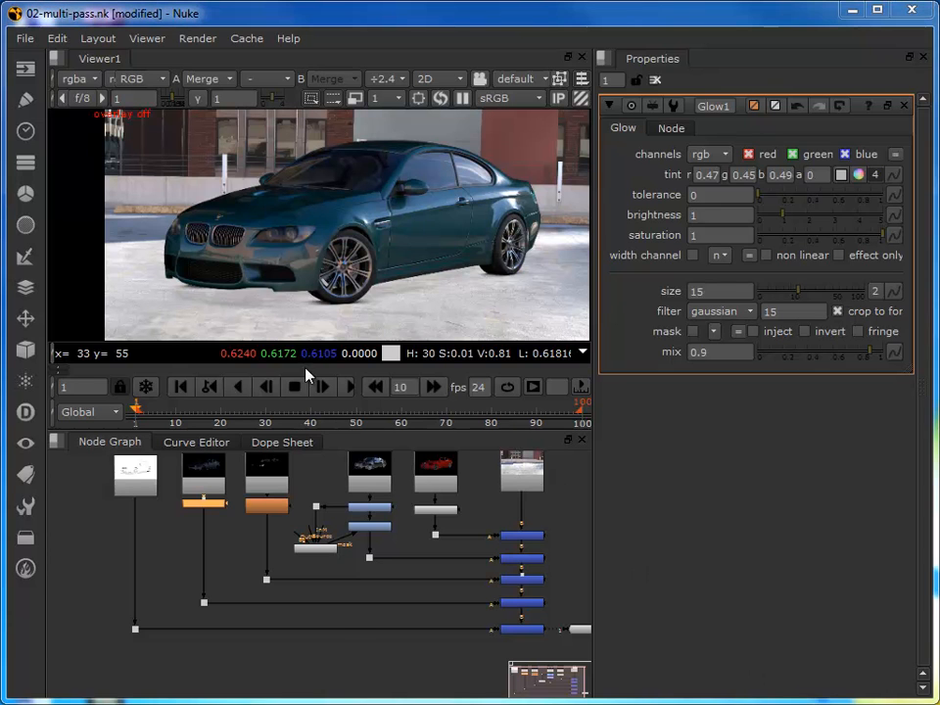
- Toggle the lowest merge node, which multiplies the white occlusion pass, off and on repeatedly to examine its effect on the composite
left_click(129, 477)
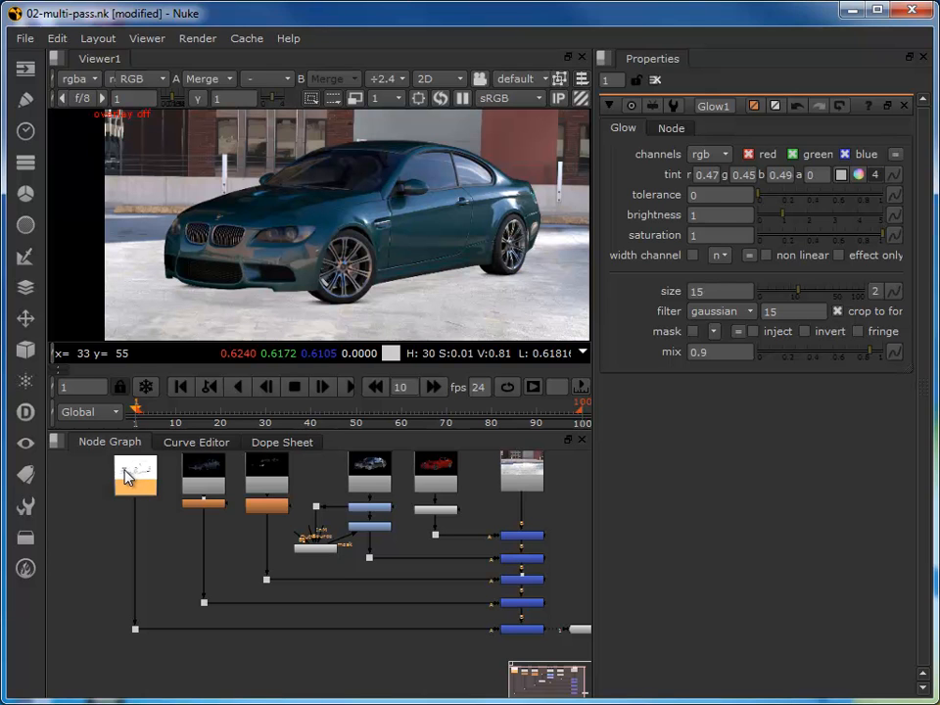
left_click(516, 630)
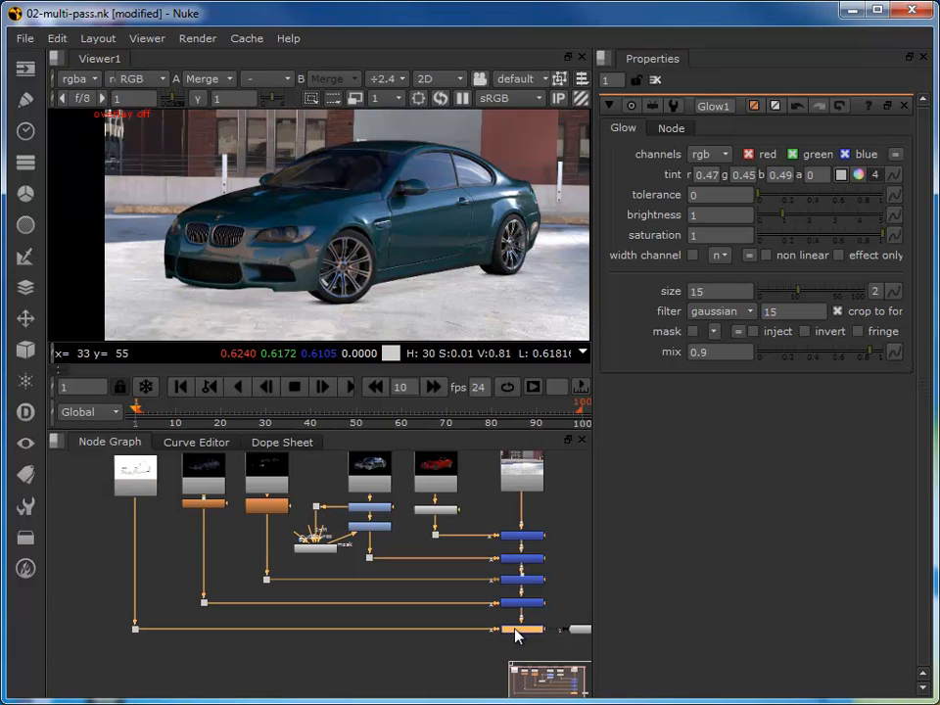
key("d")
key("d")
key("d")
key("d")
key("d")
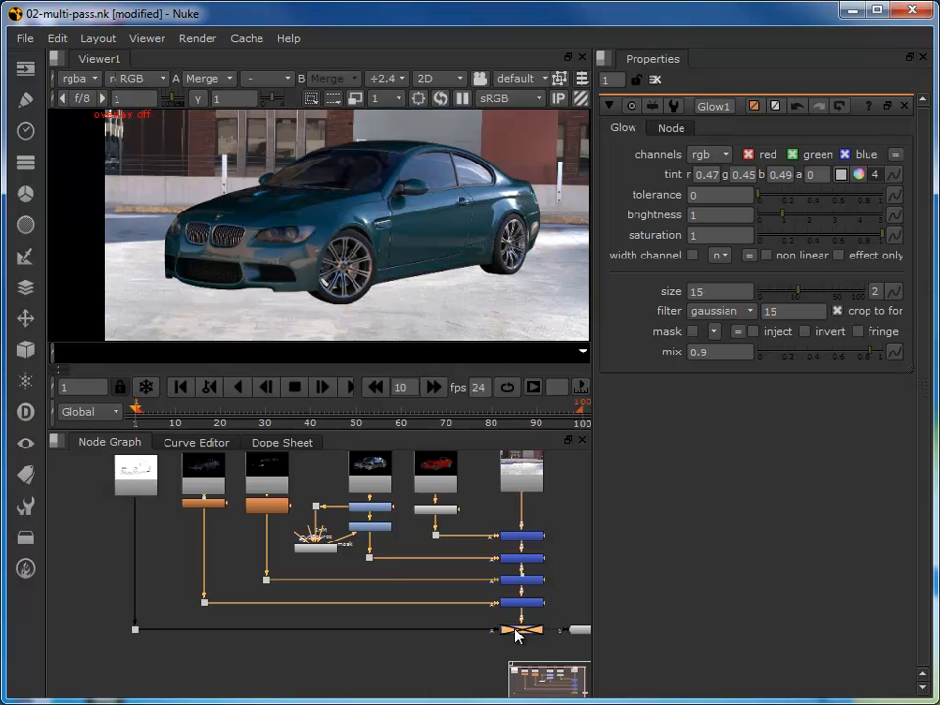
key("d")
key("d")
key("d")
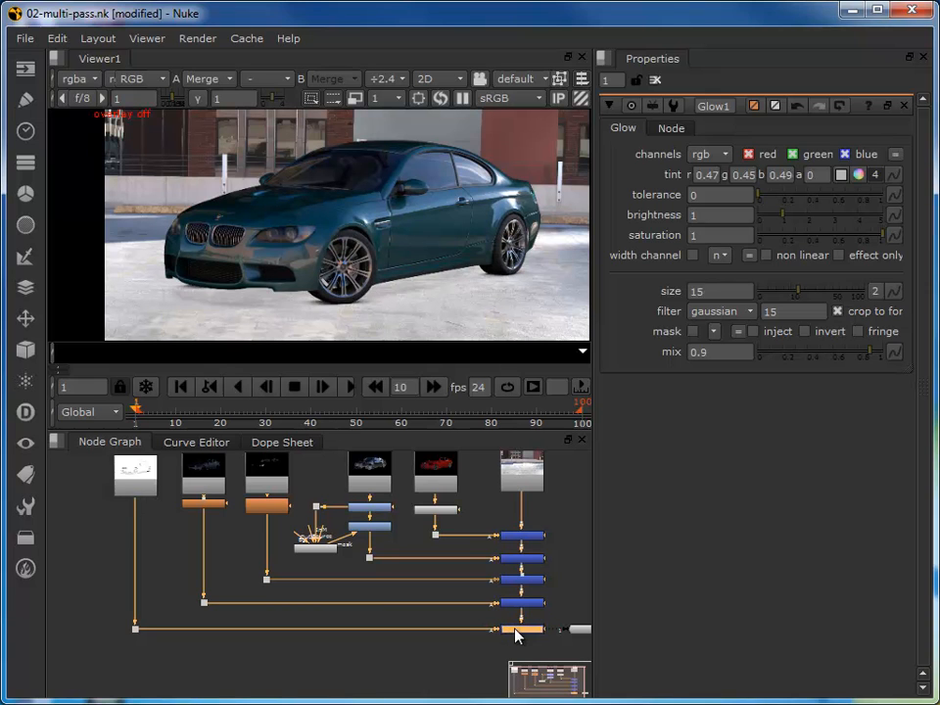
key("d")
key("d")
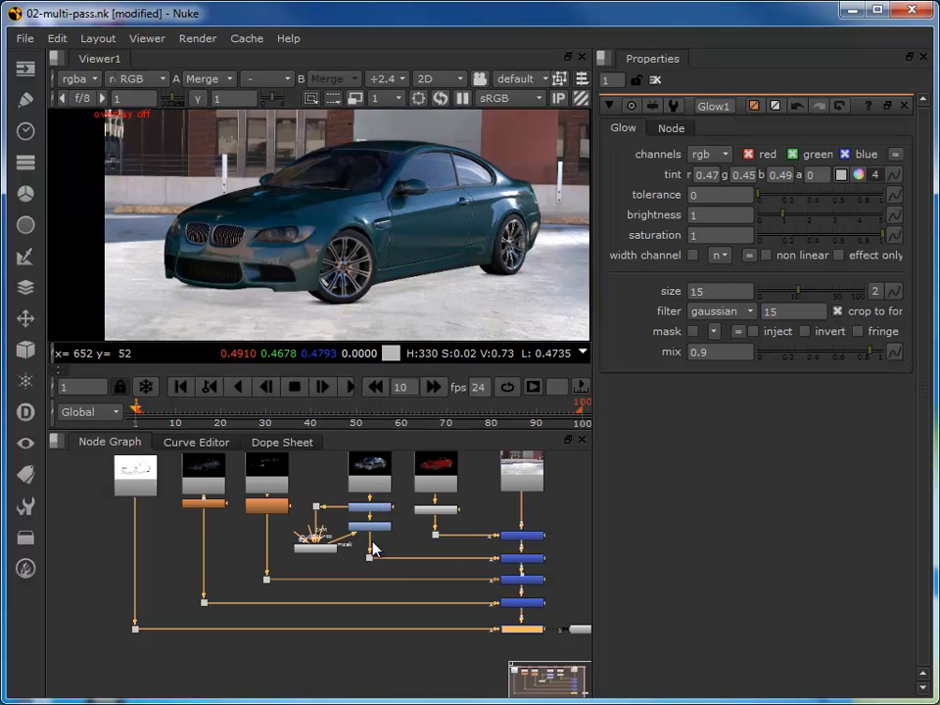
- Lower the mix of the multiply merge Merge5 to 0.6 and check the whole car in the viewer
double_click(520, 630)
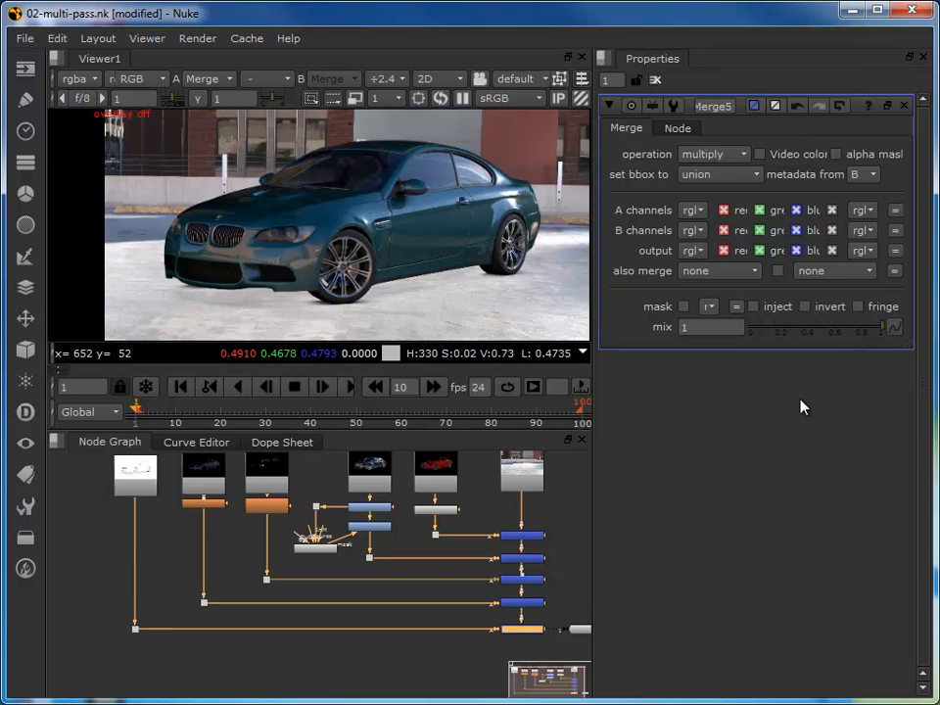
left_click_drag(887, 333, 828, 350)
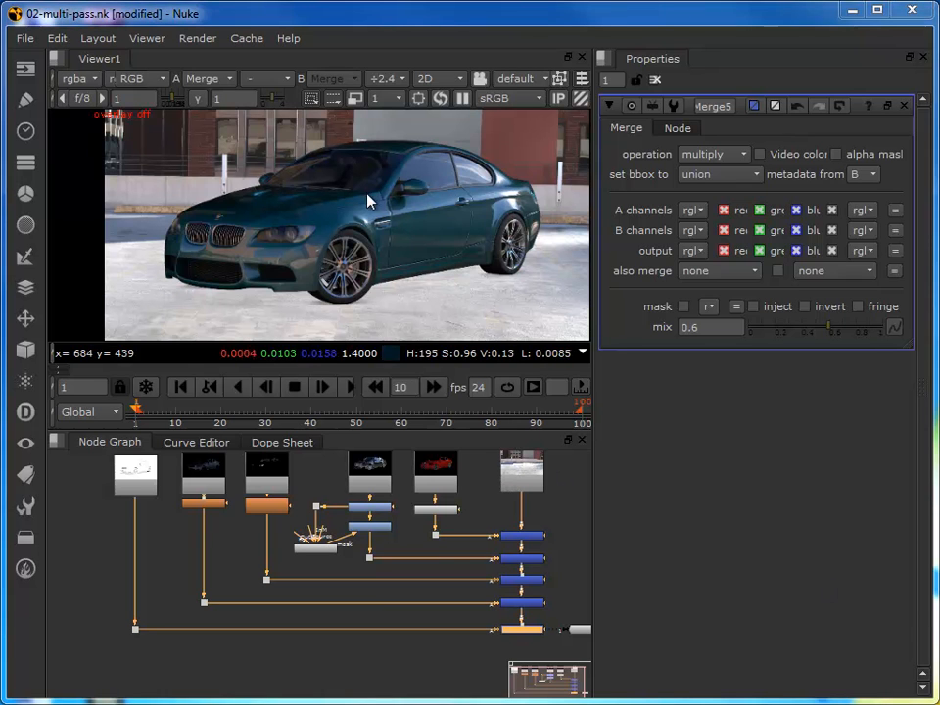
scroll(433, 271, "down", 2)
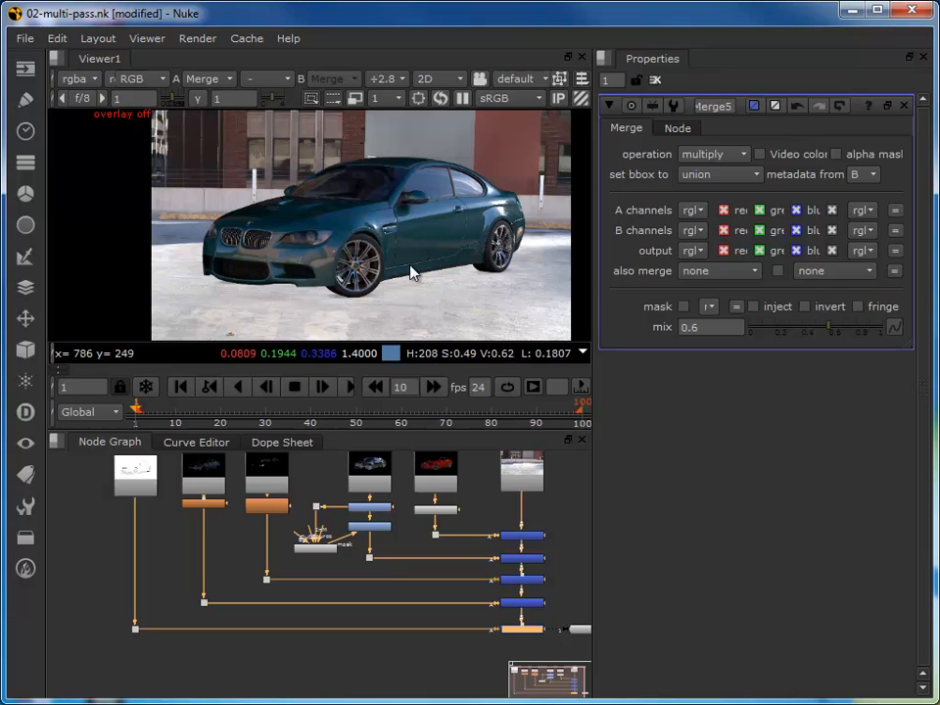